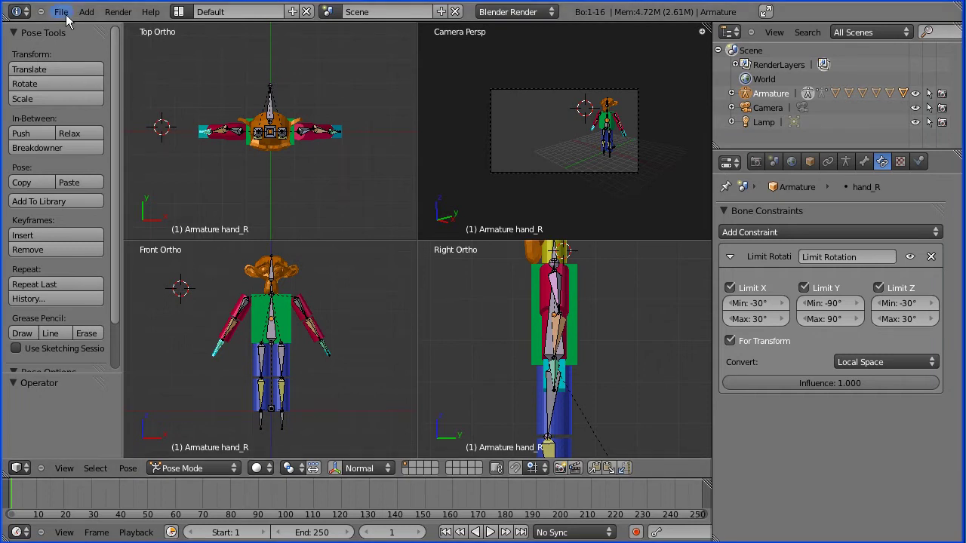
Step: Add a cube near the character's feet, at about X 1.30, Y -1.48, Z -0.57
click(296, 168)
click(297, 423)
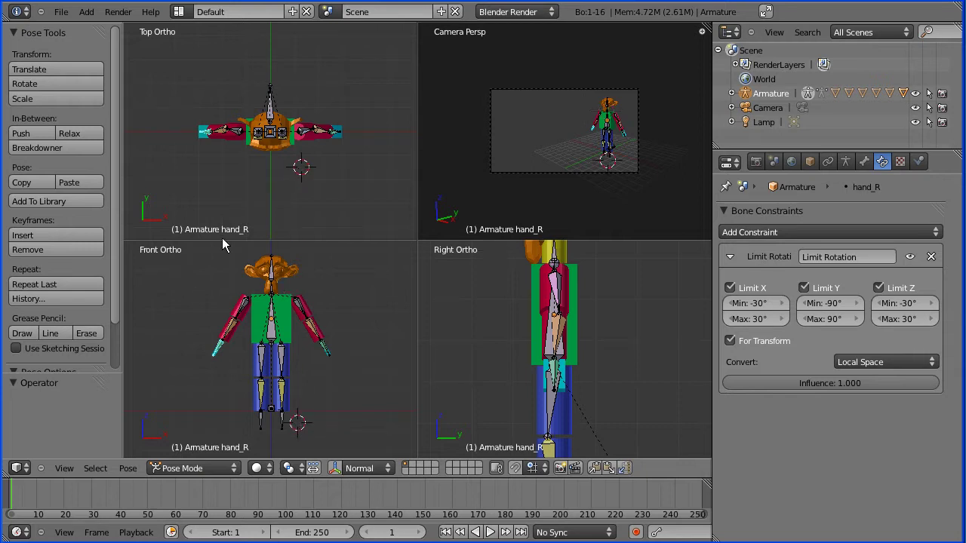
click(87, 12)
mouse_move(102, 27)
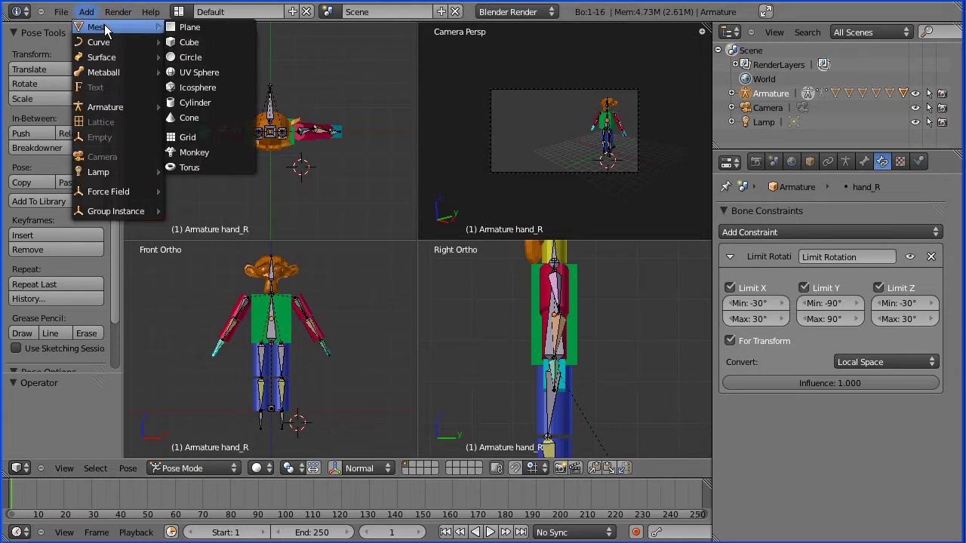
click(239, 39)
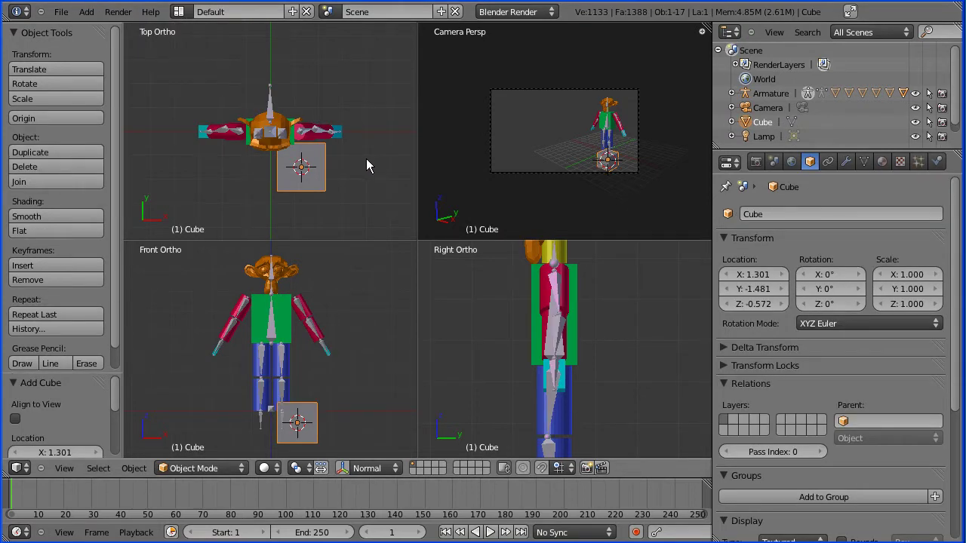
Step: Scale the cube along X to about 0.28 and along Z to about 0.22
key(s)
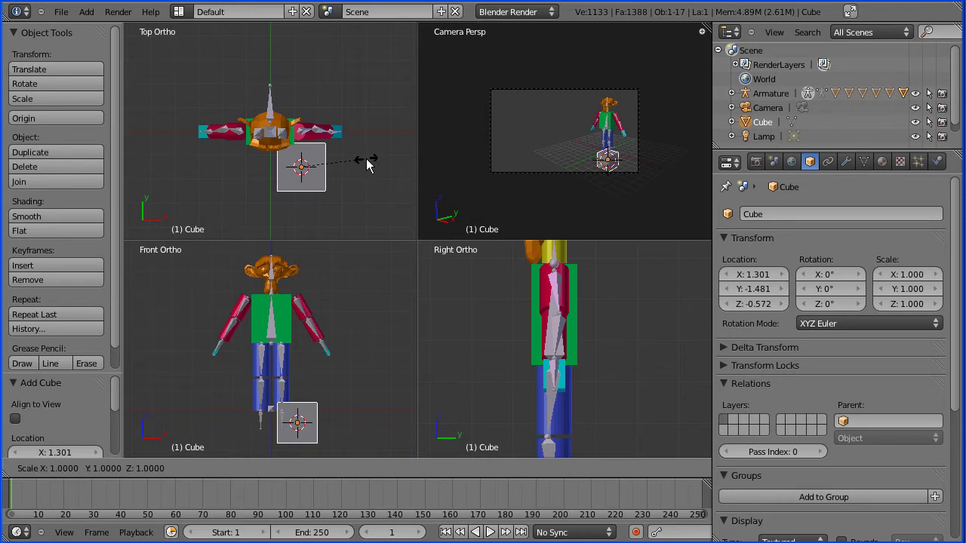
key(x)
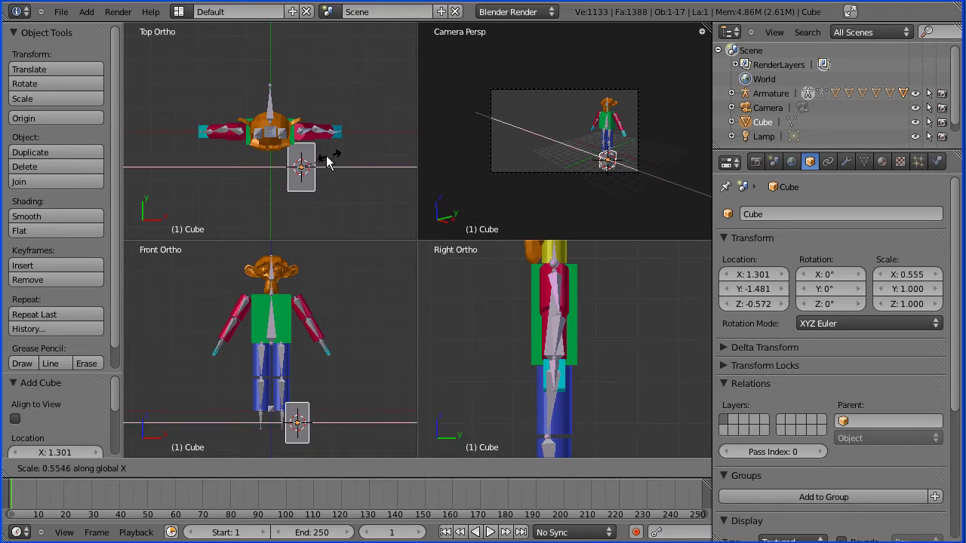
click(318, 164)
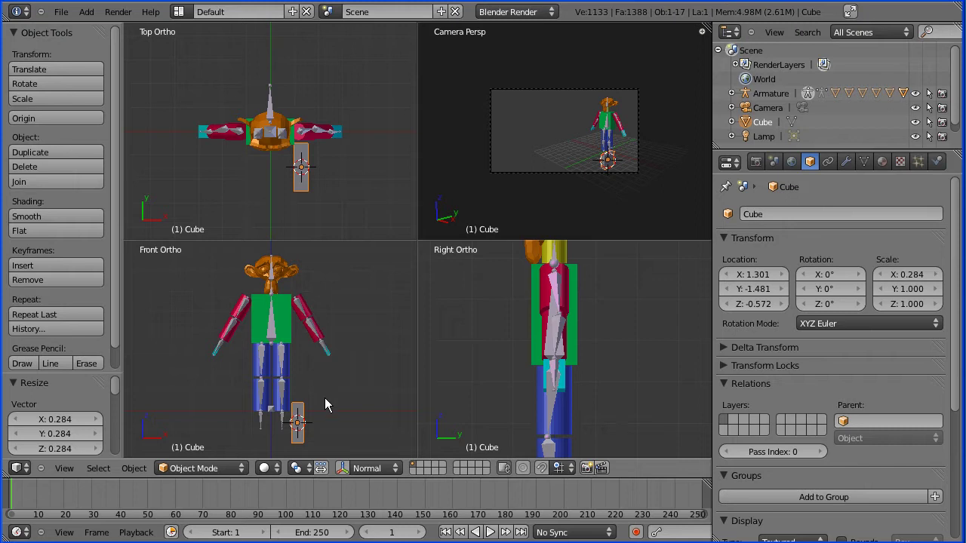
key(s)
key(z)
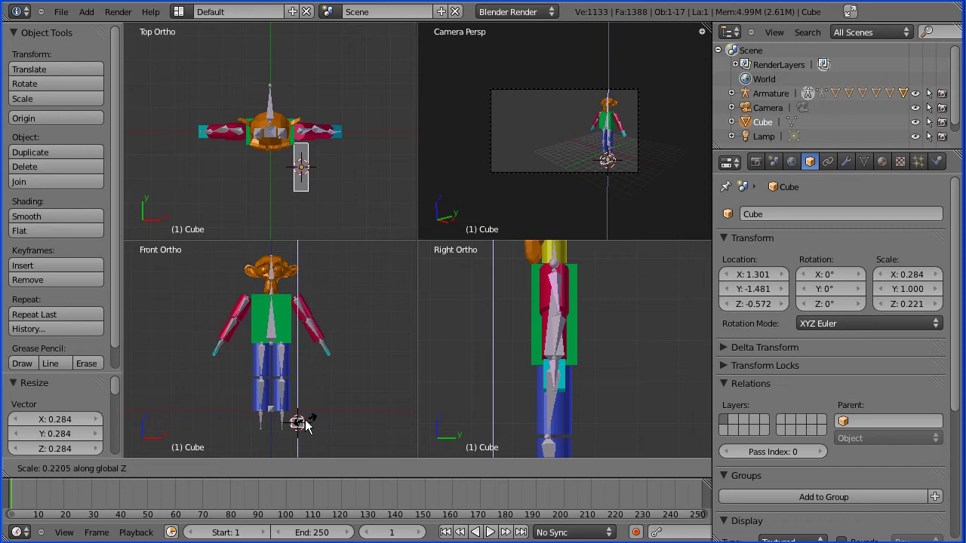
click(305, 426)
Step: Scale the cube along Y to about 0.66
scroll(625, 362, up, 2)
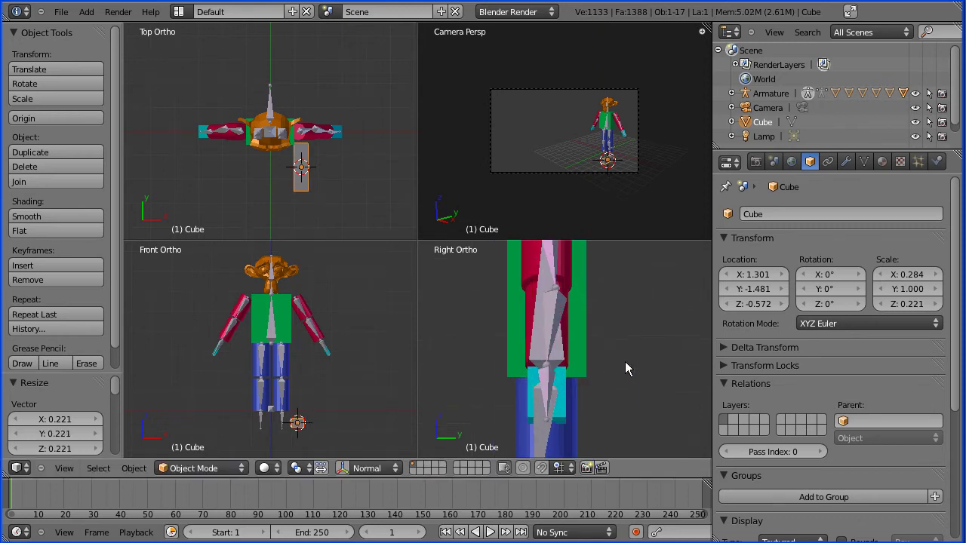
scroll(620, 368, down, 1)
scroll(620, 368, up, 2)
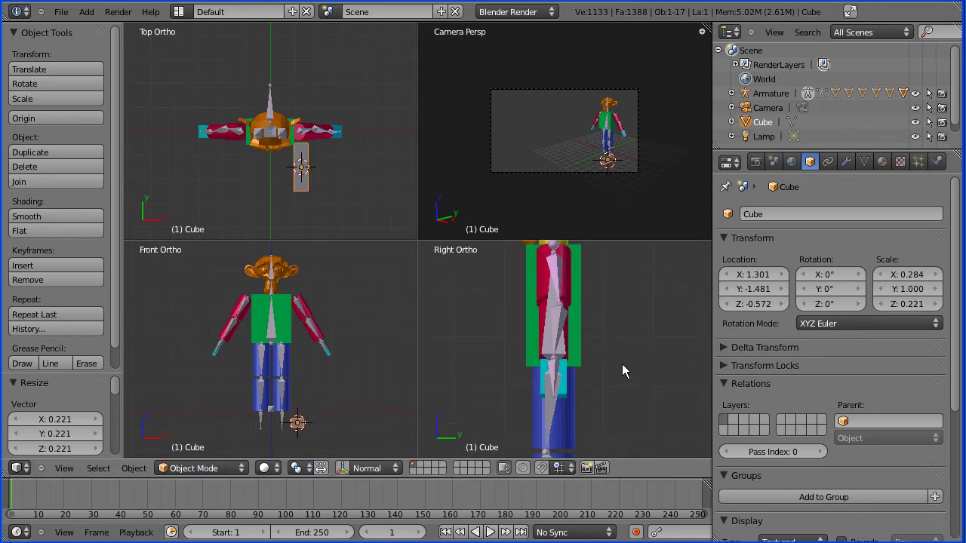
scroll(617, 409, down, 2)
scroll(634, 402, up, 1)
scroll(616, 399, down, 1)
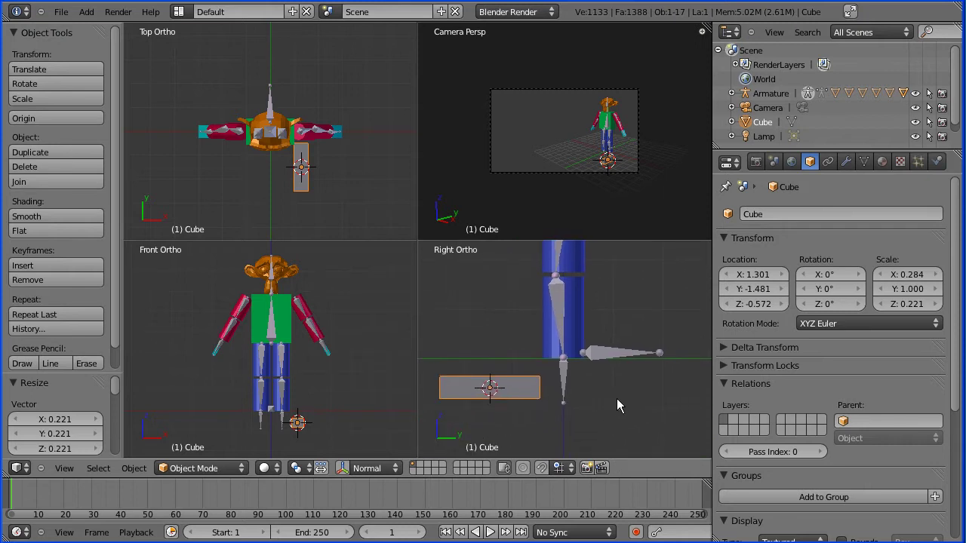
key(s)
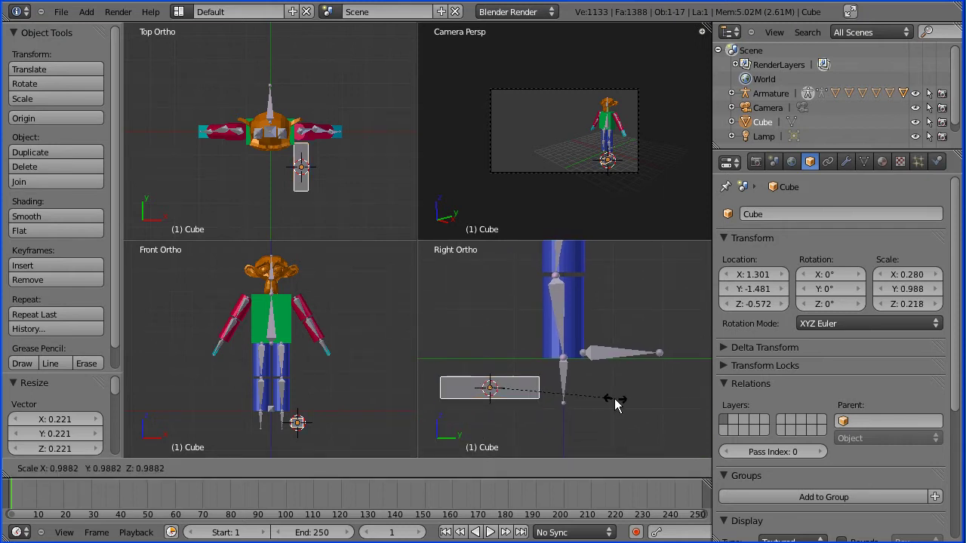
key(y)
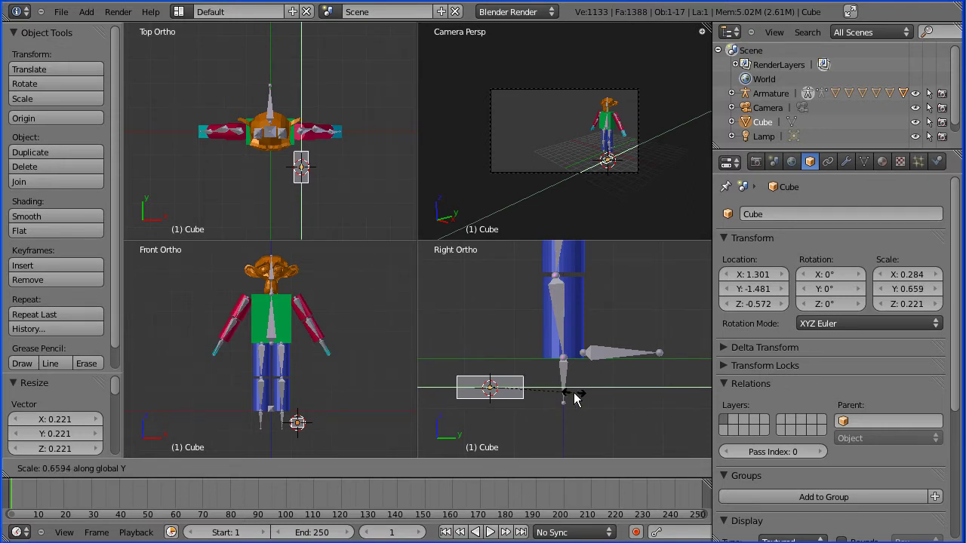
click(576, 394)
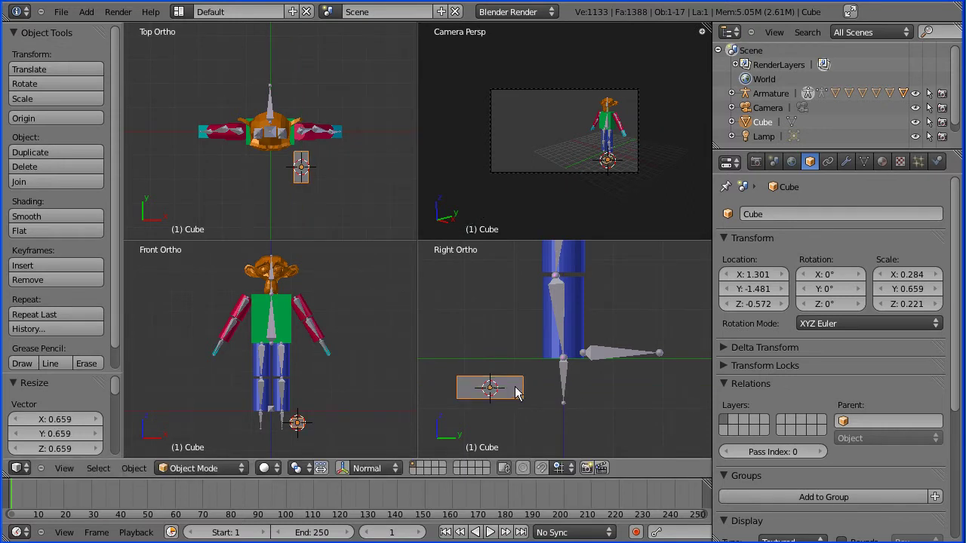
Step: Move the cube beneath the character's left lower leg, to about X 0.52, Y -0.27, Z -0.29
key(g)
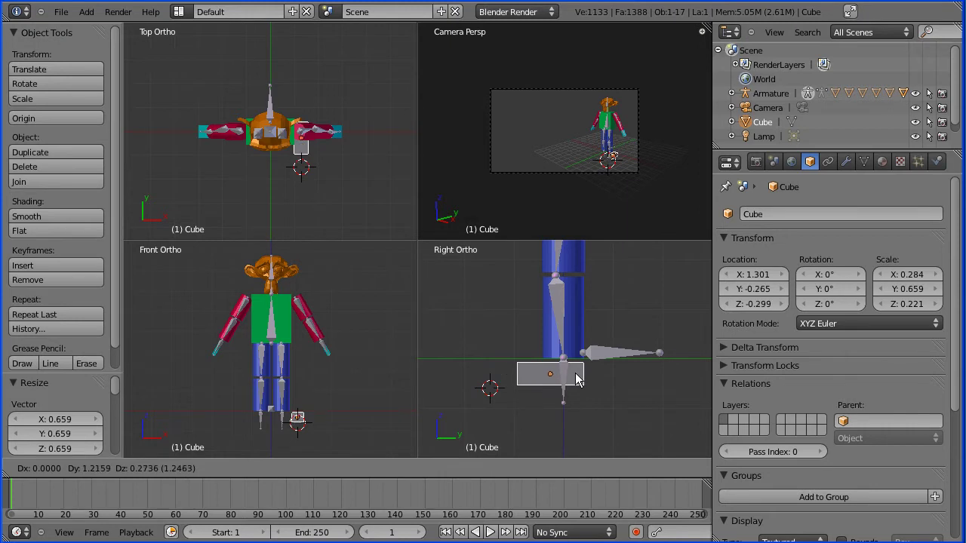
click(575, 380)
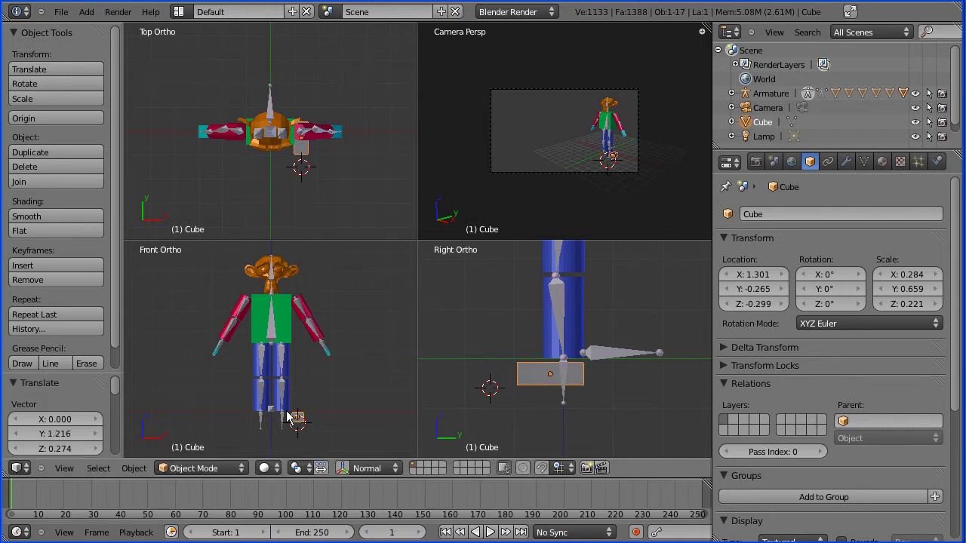
scroll(331, 408, up, 6)
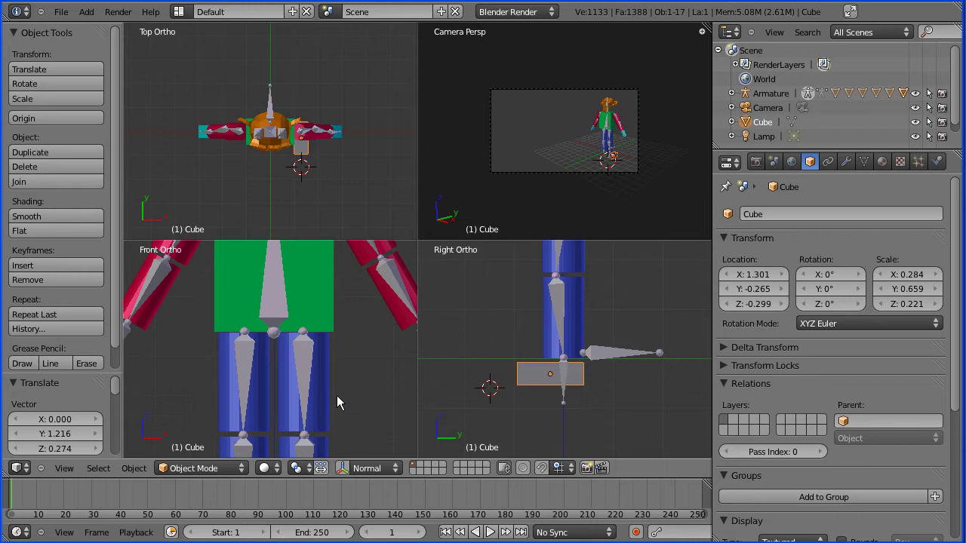
shift+middle_drag(368, 371, 373, 446)
key(g)
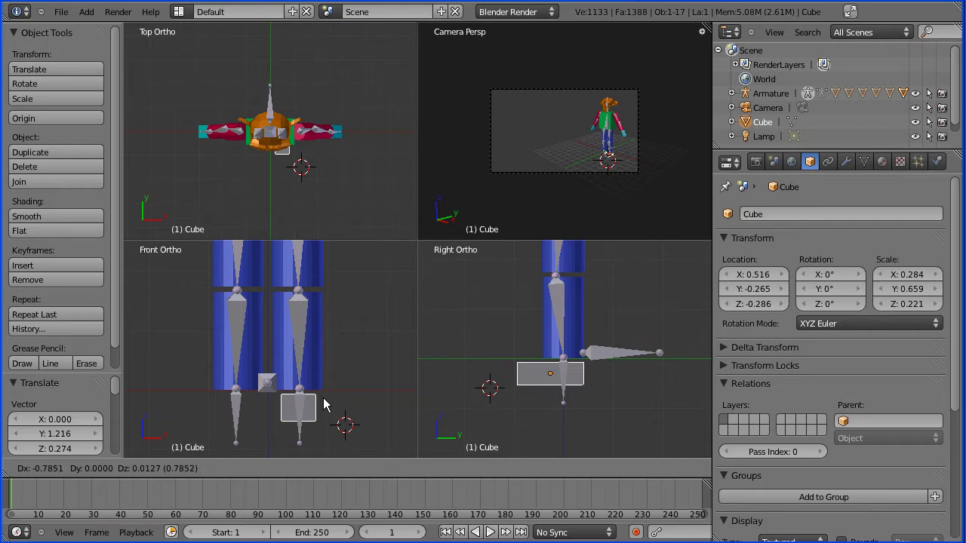
click(325, 405)
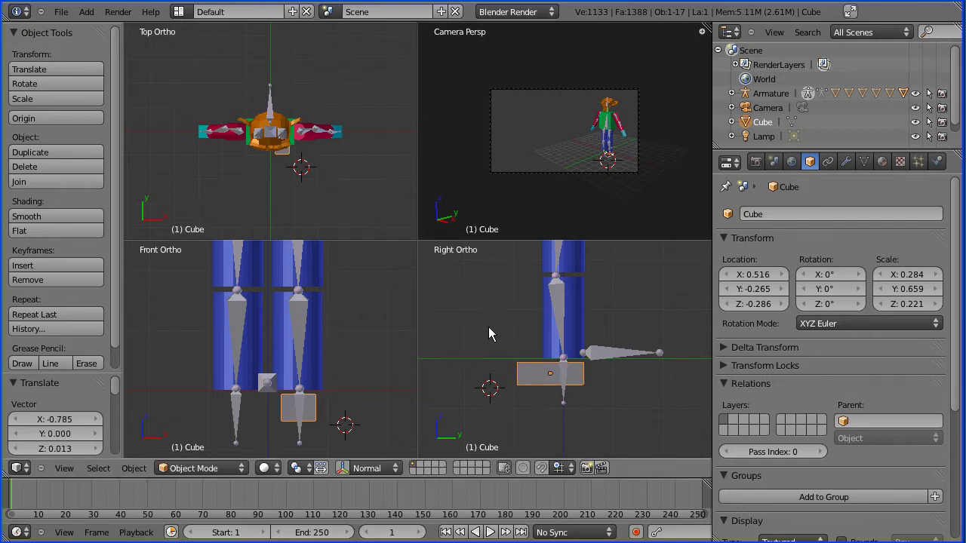
Step: Flatten the foot cube to a Z scale of about 0.20 and shift it to about Y -0.25
key(s)
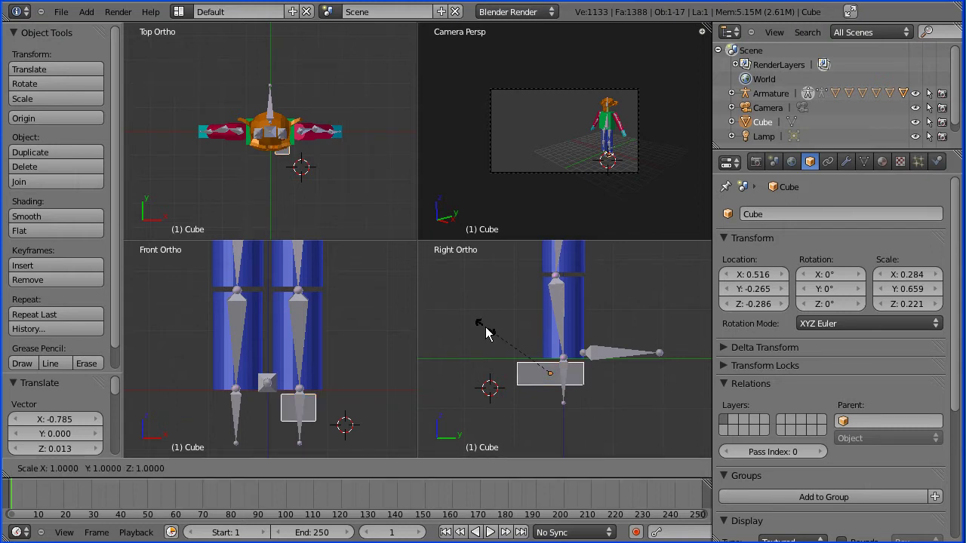
key(z)
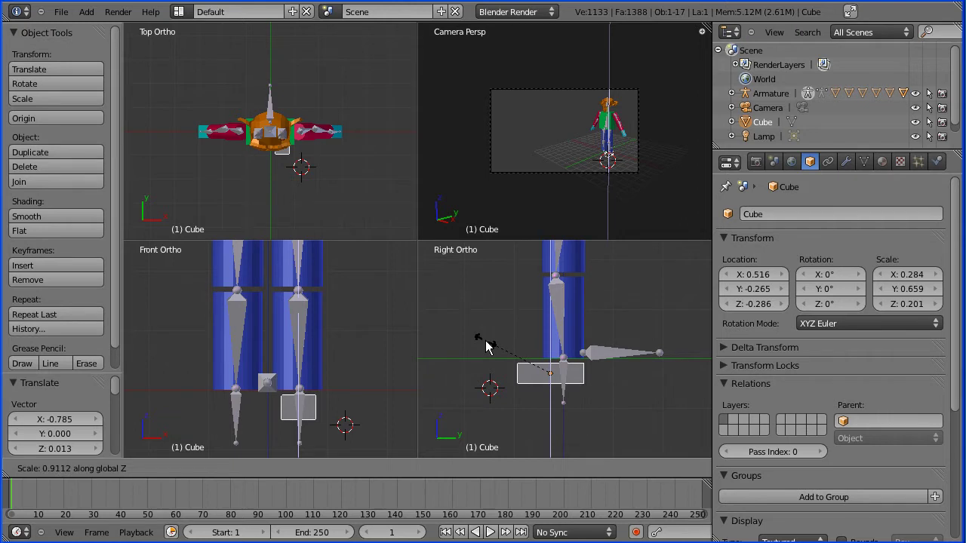
click(487, 346)
key(g)
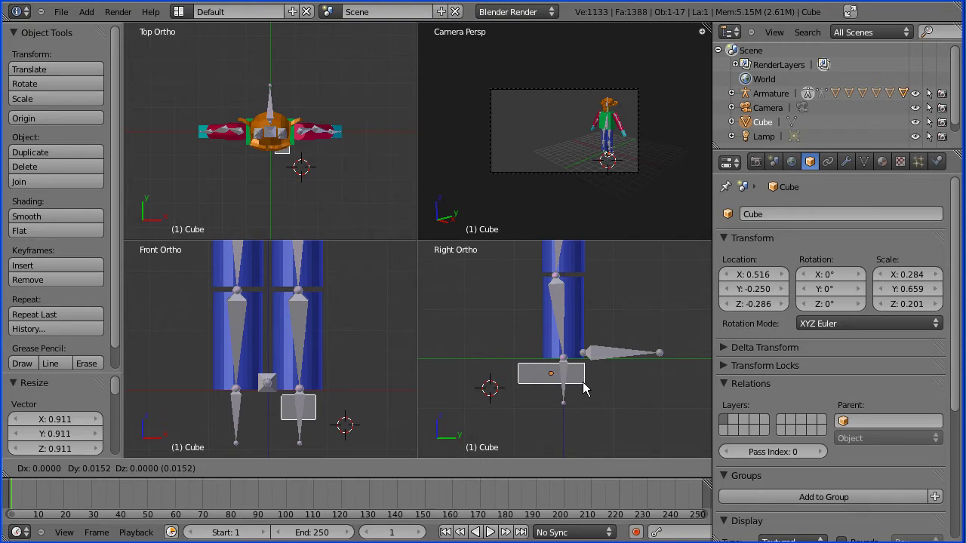
click(583, 386)
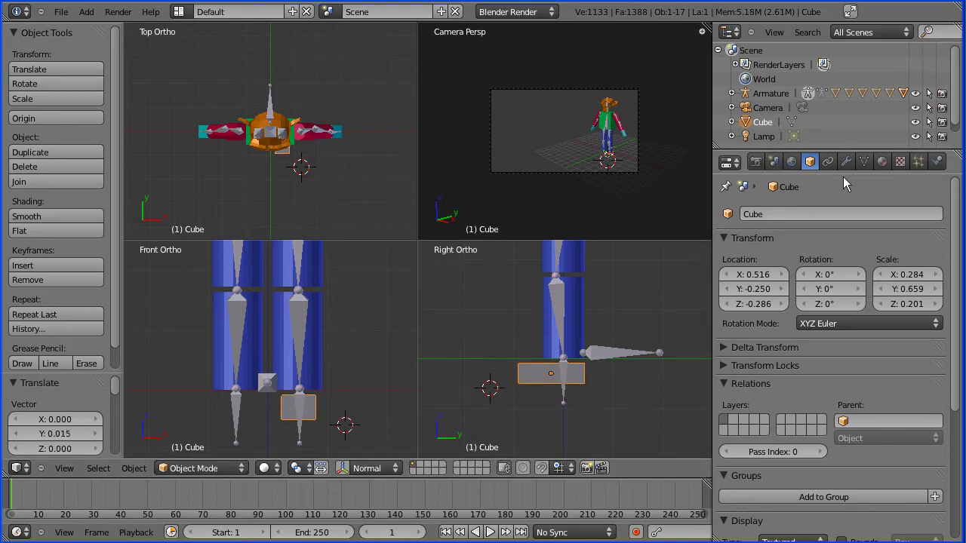
Step: Give the foot cube a new material named footColour with a magenta diffuse colour
click(882, 161)
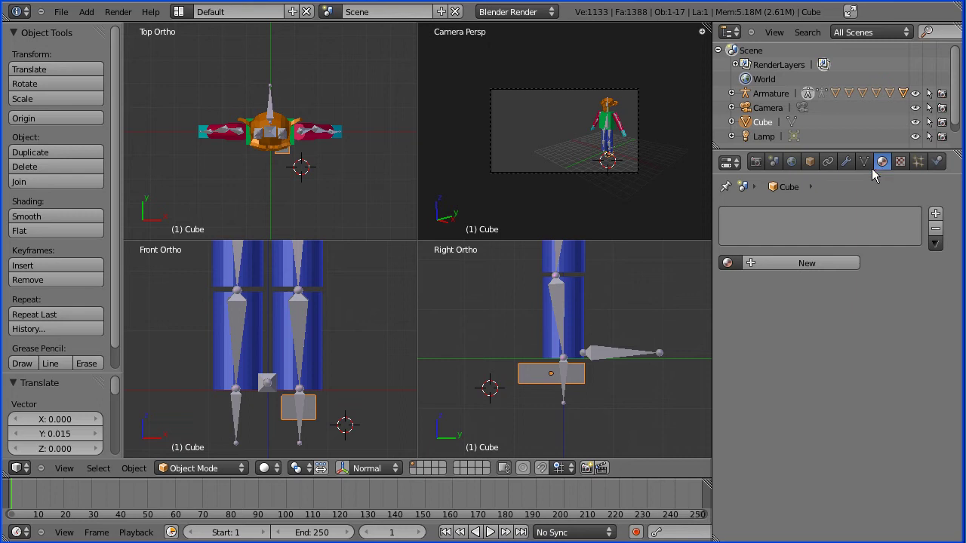
click(747, 264)
click(765, 266)
text(fo)
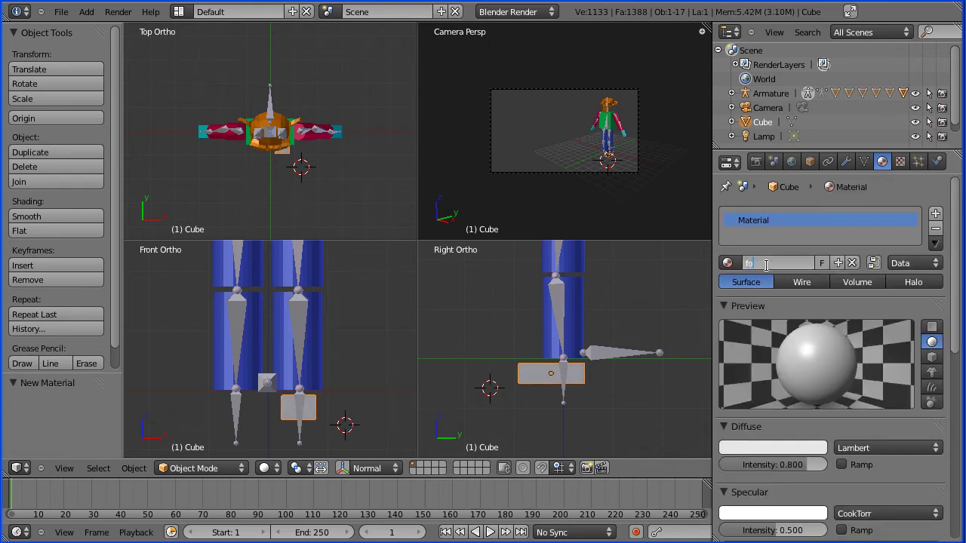
text(otColour)
key(Return)
click(771, 446)
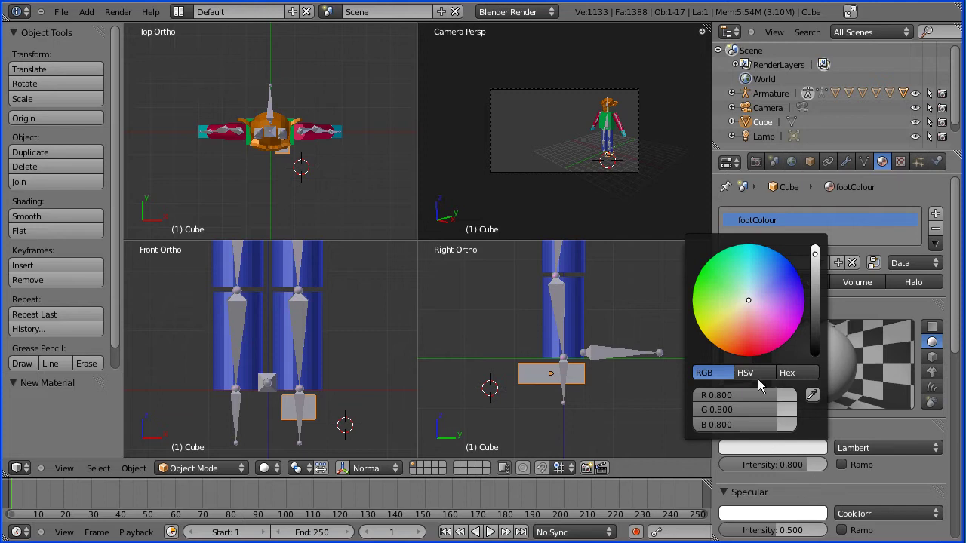
drag(748, 302, 798, 352)
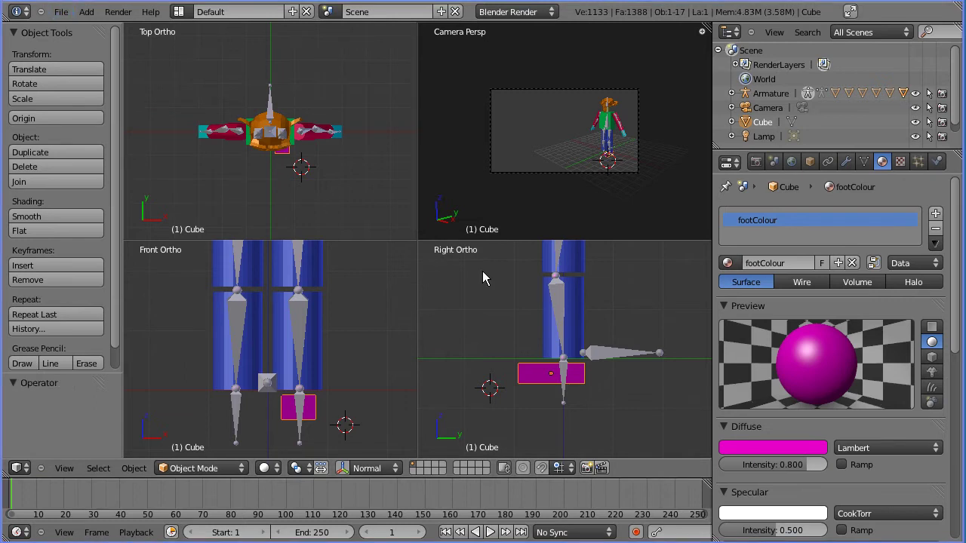
Step: Rename the foot cube as foot_L
click(809, 162)
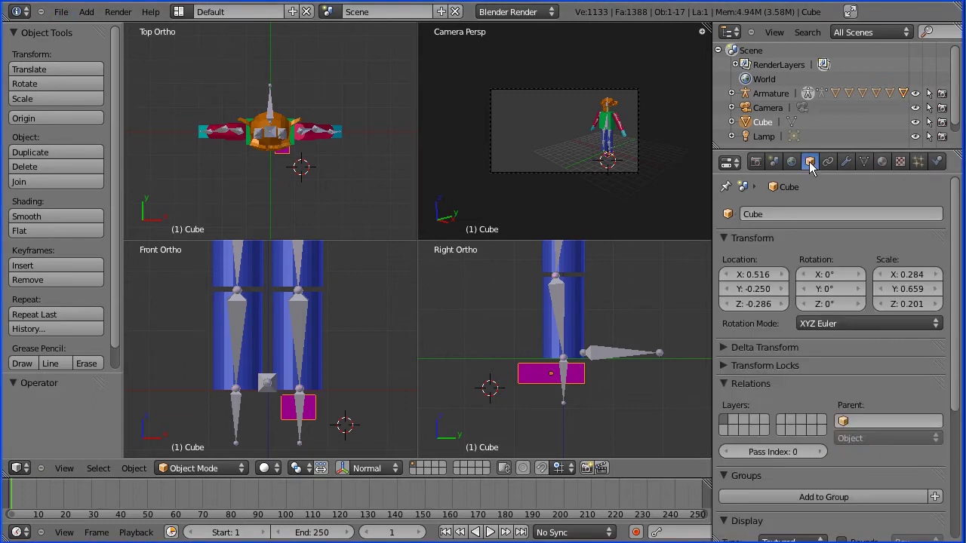
click(765, 215)
text(foot_L)
key(Return)
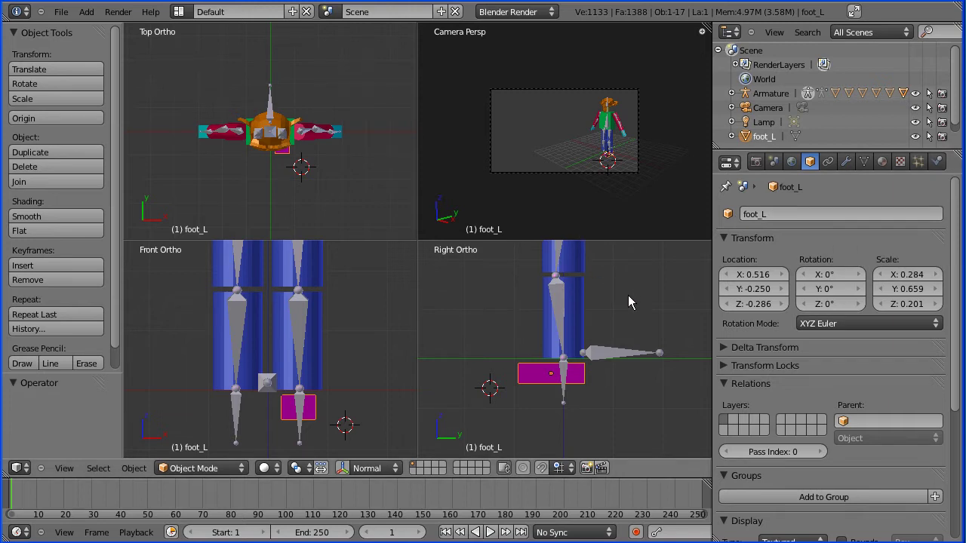
Step: Duplicate foot_L in place and rename the copy as foot_R
key(shift+d)
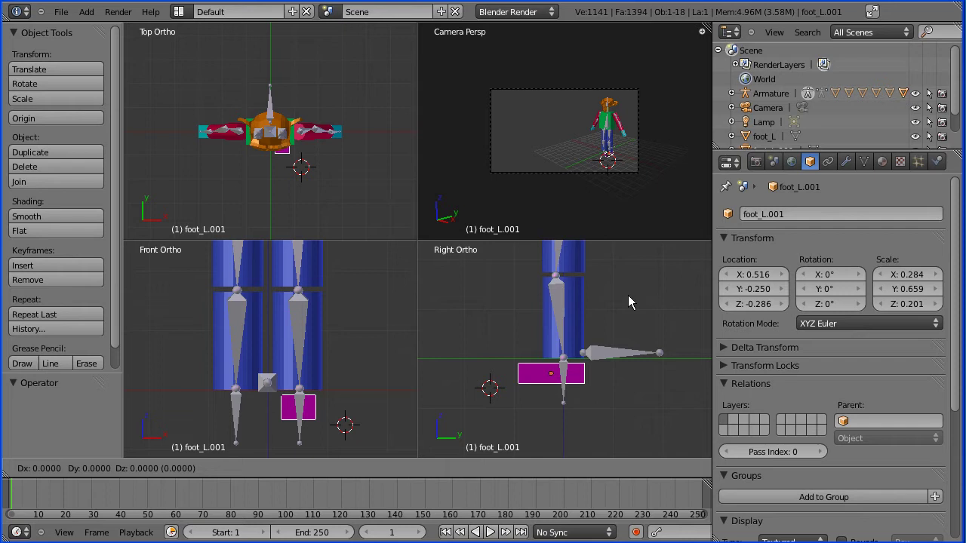
key(Escape)
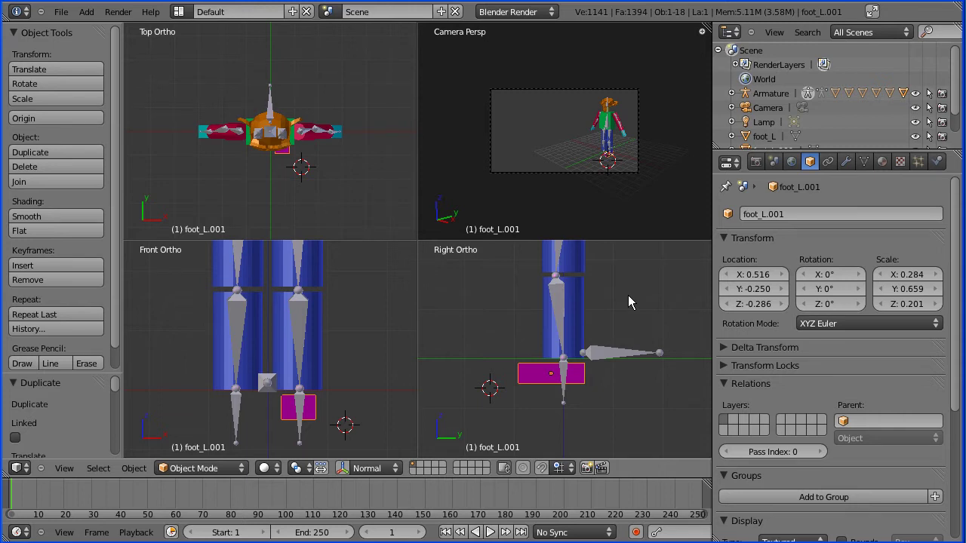
click(791, 216)
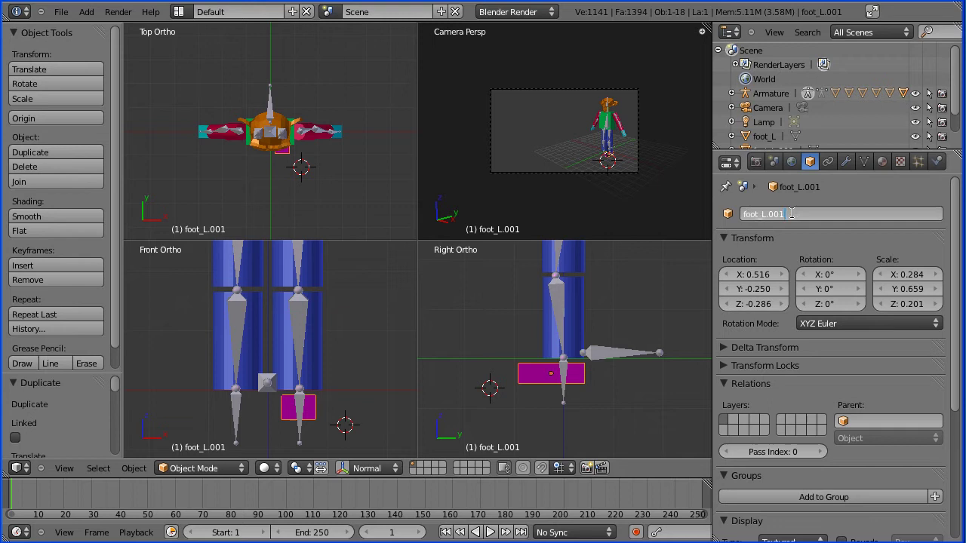
key(End)
key(BackSpace)
key(BackSpace)
key(BackSpace)
key(BackSpace)
key(BackSpace)
text(R)
key(Return)
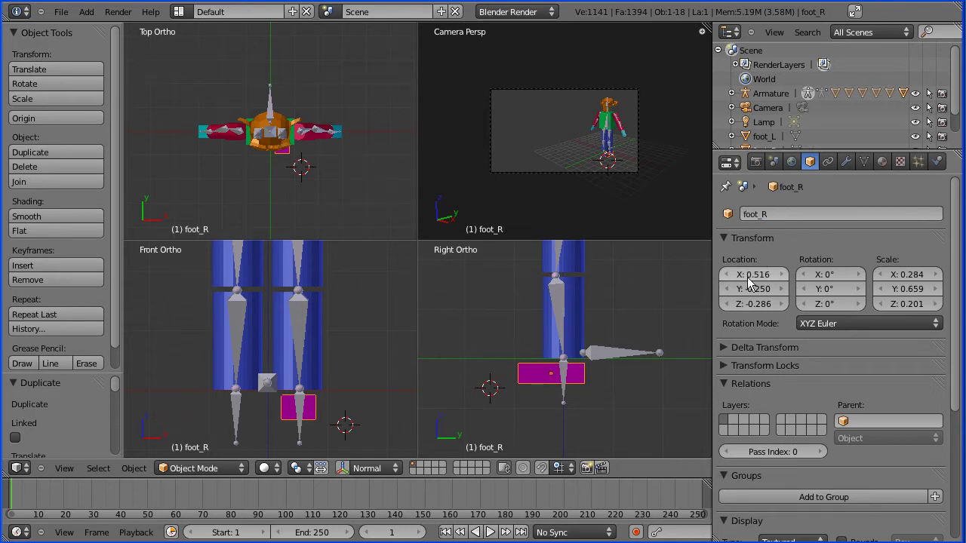
Step: Set foot_R's X location to -0.516 to place it under the other leg
click(744, 275)
drag(743, 275, 724, 276)
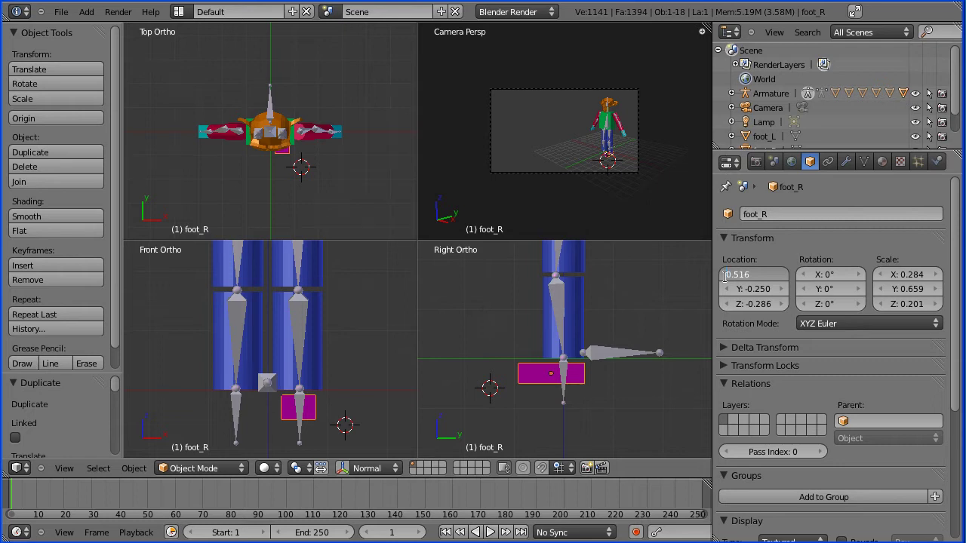
text(-)
key(Return)
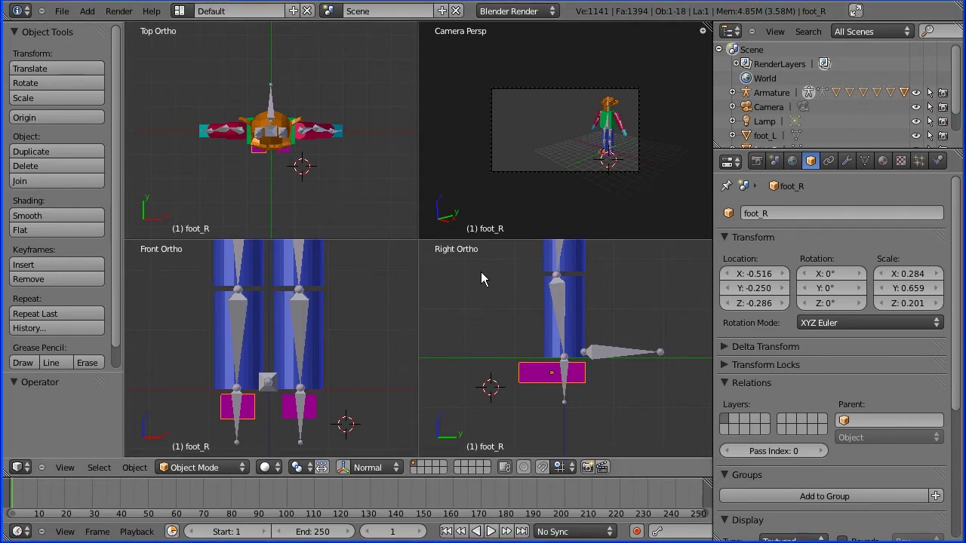
Step: In armature Edit Mode, extrude a foot bone about 1.04 units long from legLower_L's ankle joint toward the toes
right_click(561, 304)
key(ctrl+Tab)
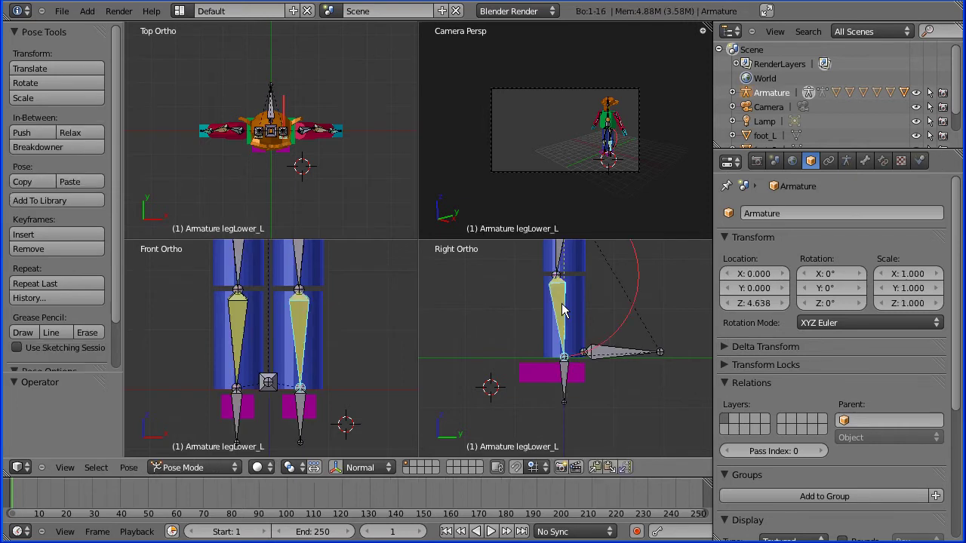
click(222, 468)
click(181, 436)
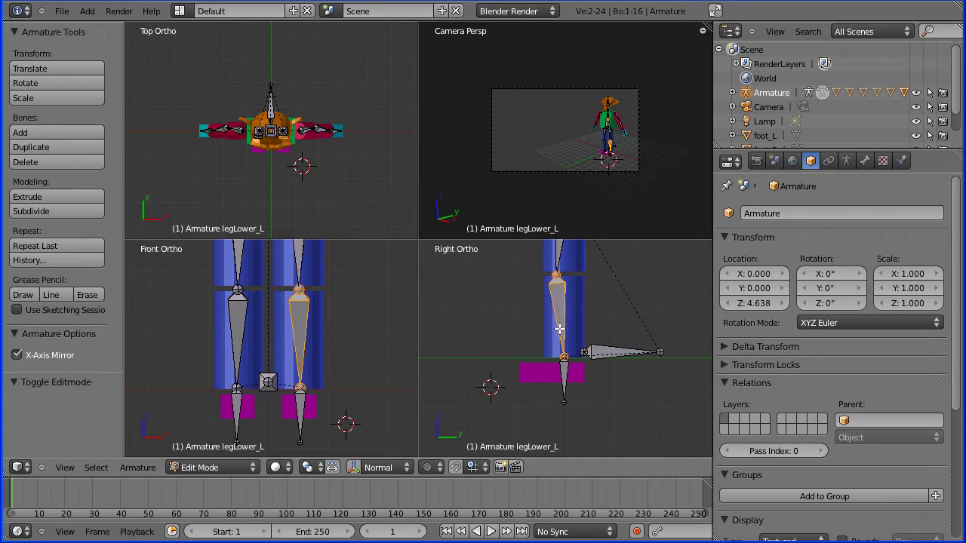
right_click(563, 358)
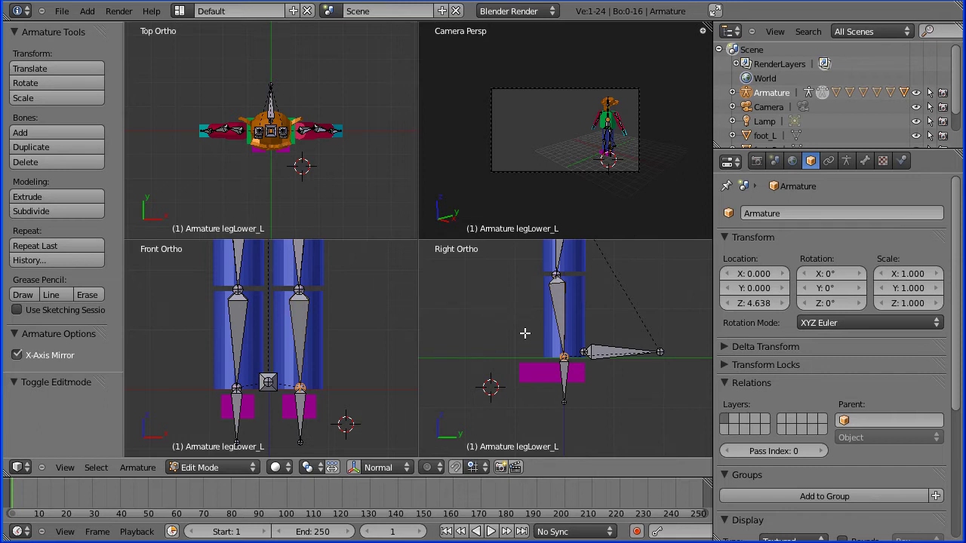
key(e)
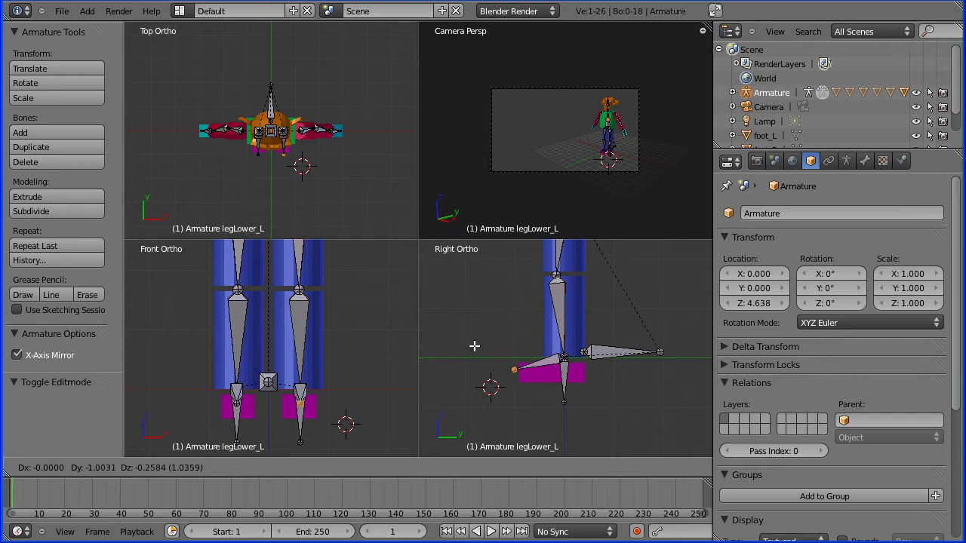
click(474, 348)
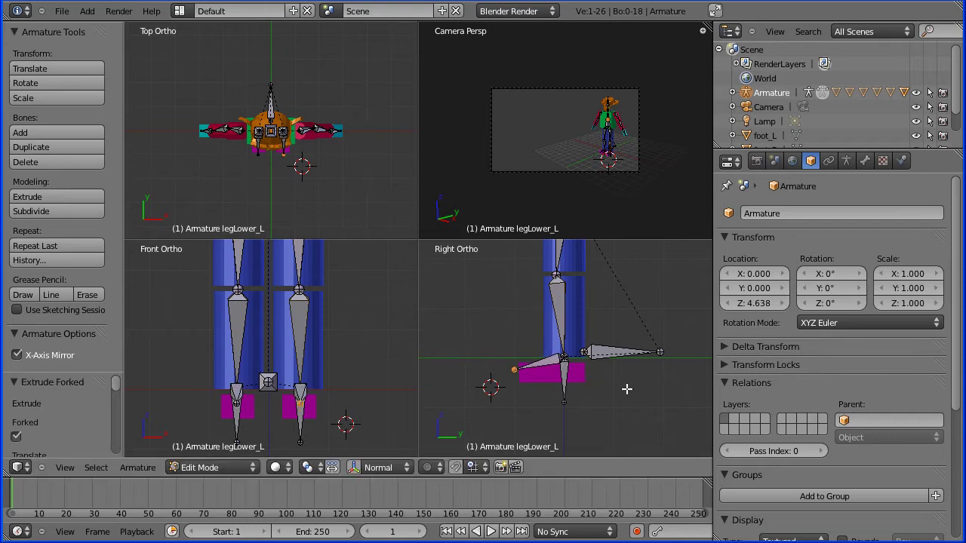
Step: Move the new foot bone's tip about 0.098 along Y and -0.079 along Z, onto the front edge of the foot cube
scroll(638, 392, up, 3)
scroll(636, 380, up, 2)
scroll(636, 381, up, 1)
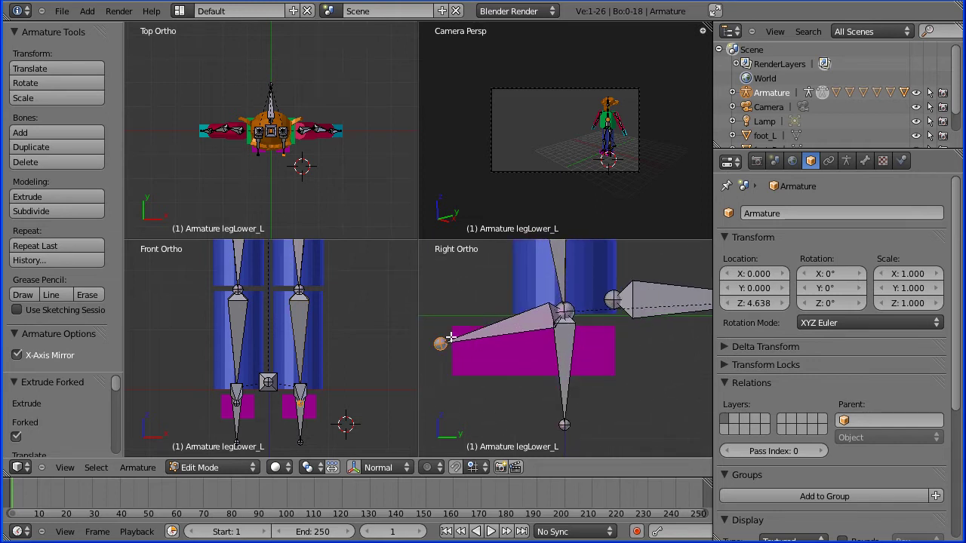
key(e)
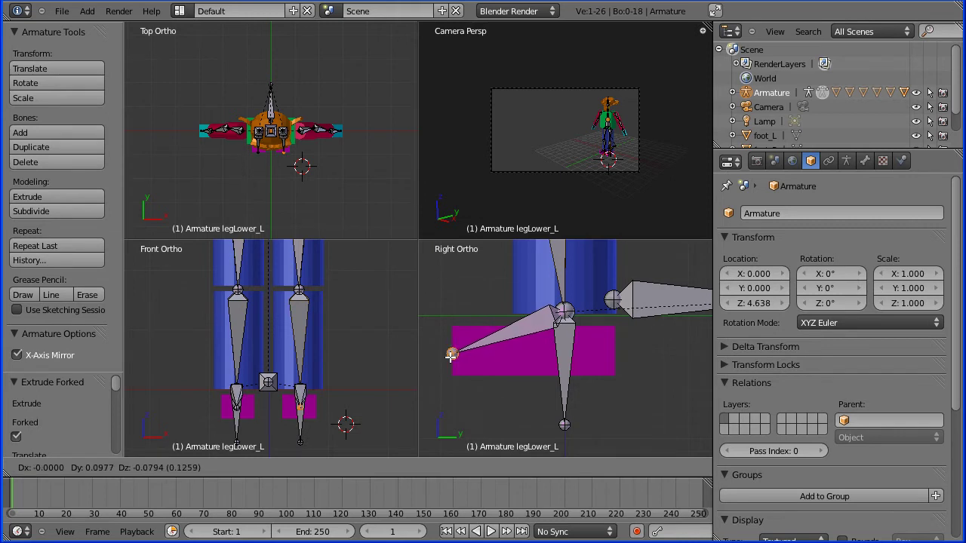
click(451, 355)
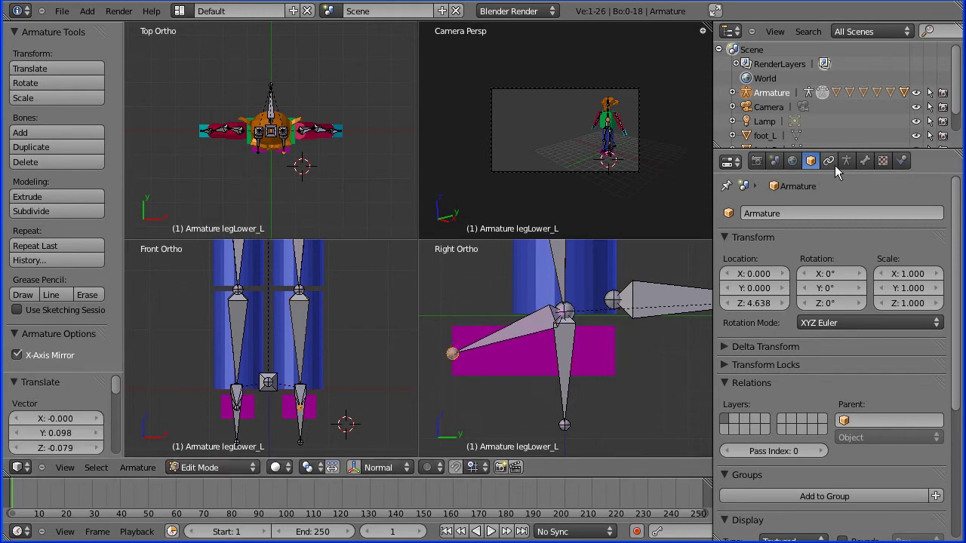
Step: Rename the new bone extruded from legLower_L as foot_L
click(863, 160)
click(807, 214)
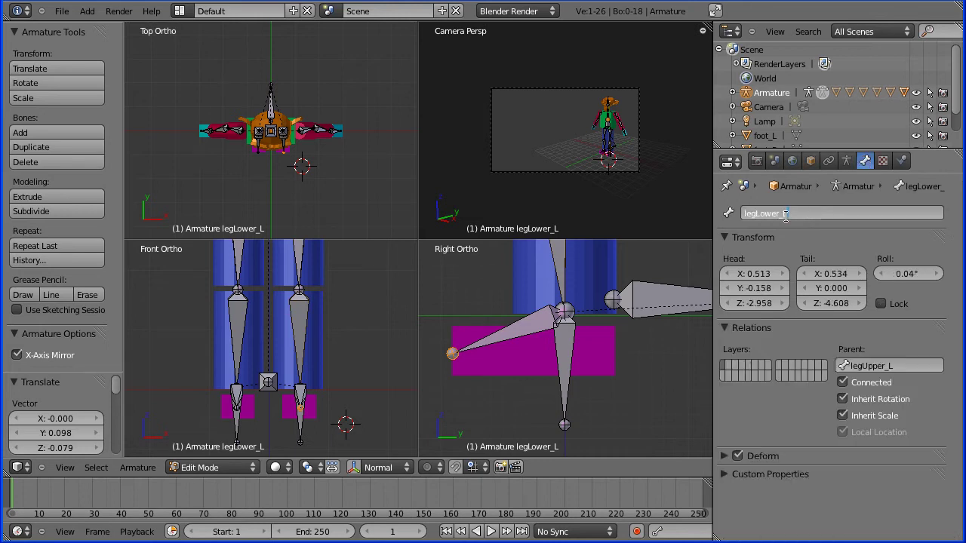
click(530, 326)
right_click(530, 326)
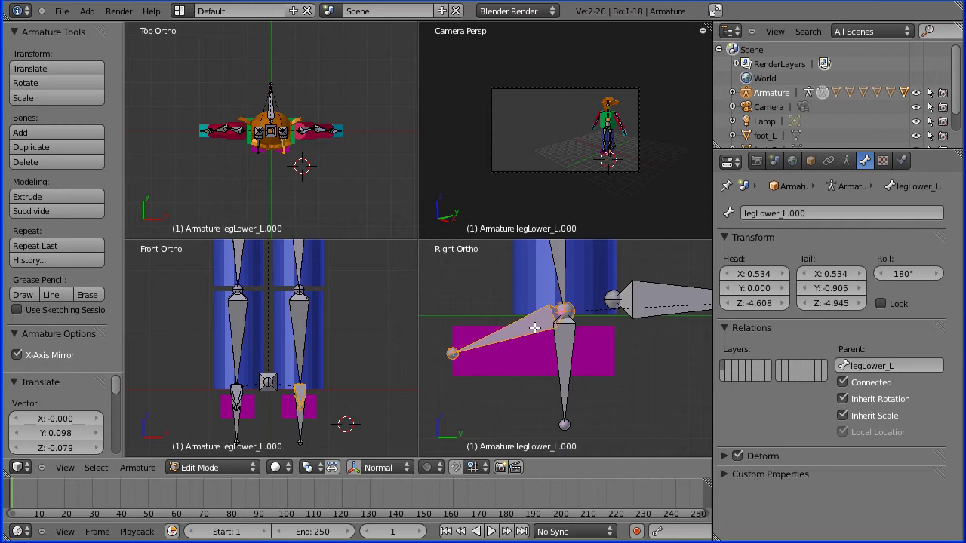
click(805, 213)
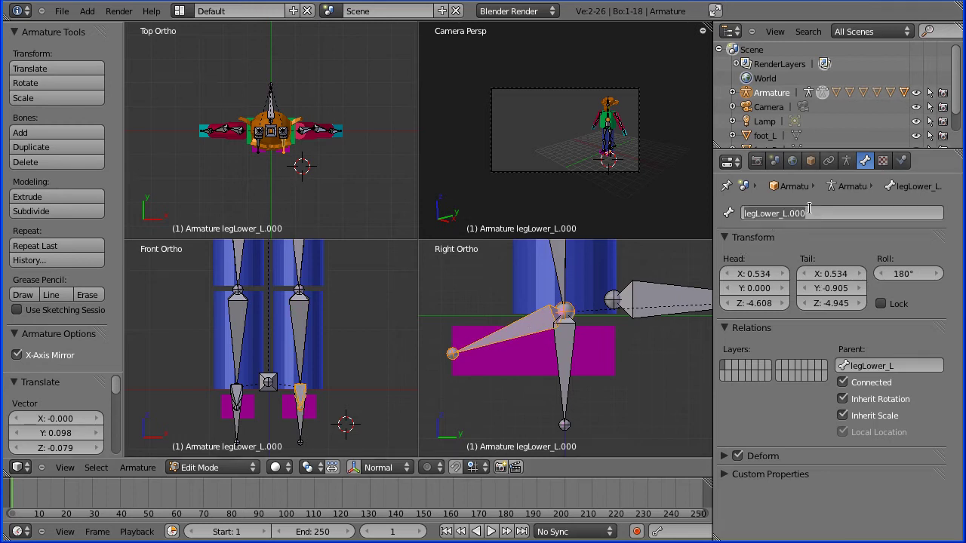
key(BackSpace)
key(BackSpace)
key(BackSpace)
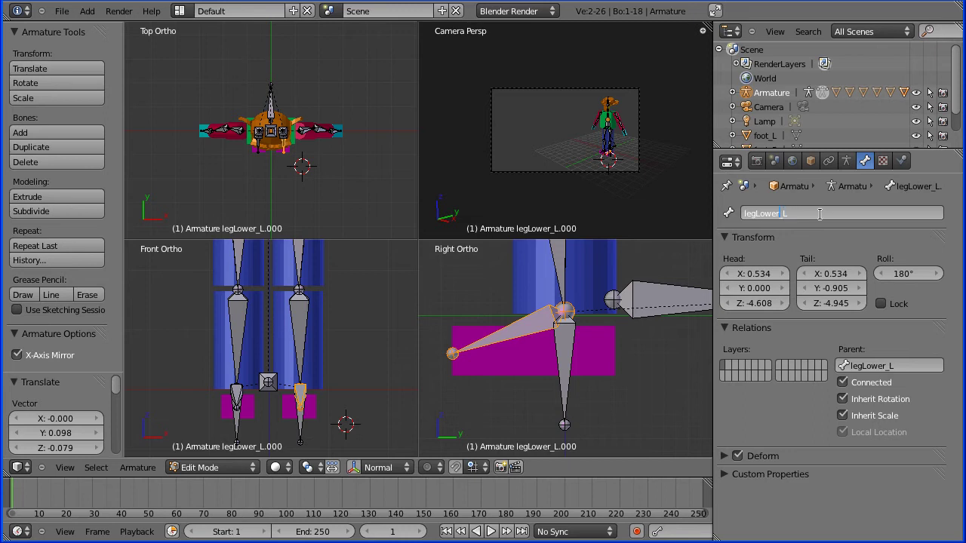
key(BackSpace)
key(BackSpace)
key(BackSpace)
key(BackSpace)
key(BackSpace)
key(BackSpace)
key(BackSpace)
key(BackSpace)
text(foot)
key(Return)
Step: Set the foot_L bone's roll to 0°
click(903, 275)
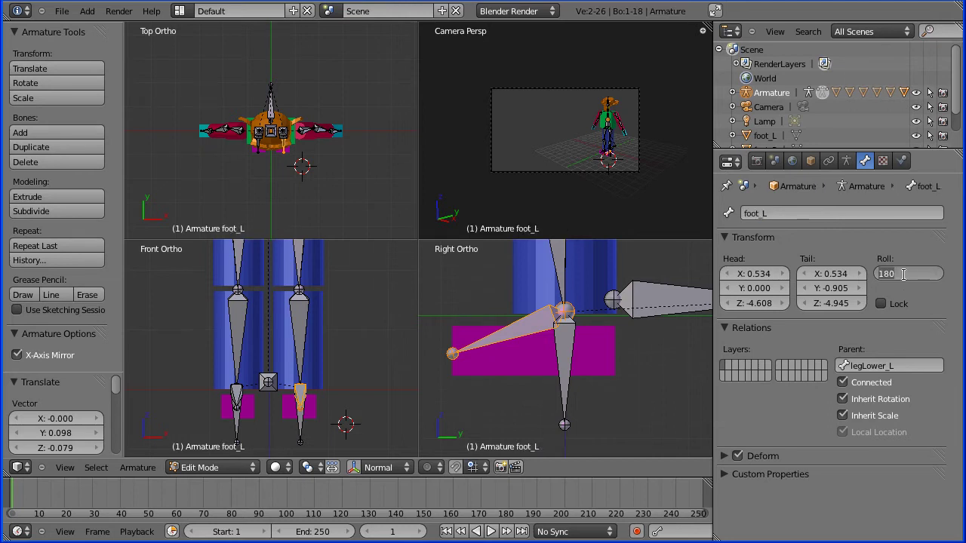
text(0)
key(Return)
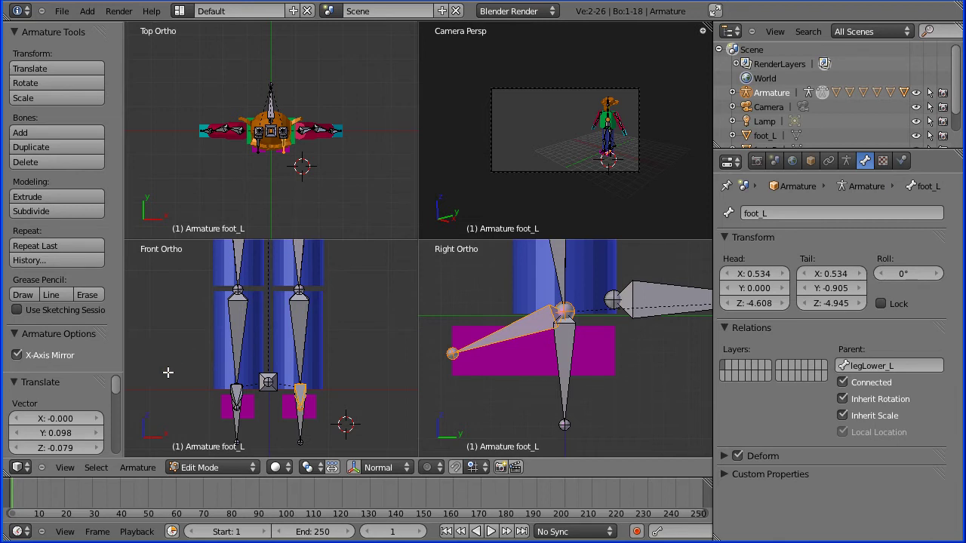
Step: Rename the mirrored foot bone under legLower_R as foot_R
shift+middle_drag(177, 362, 202, 328)
scroll(200, 317, up, 1)
scroll(211, 355, up, 3)
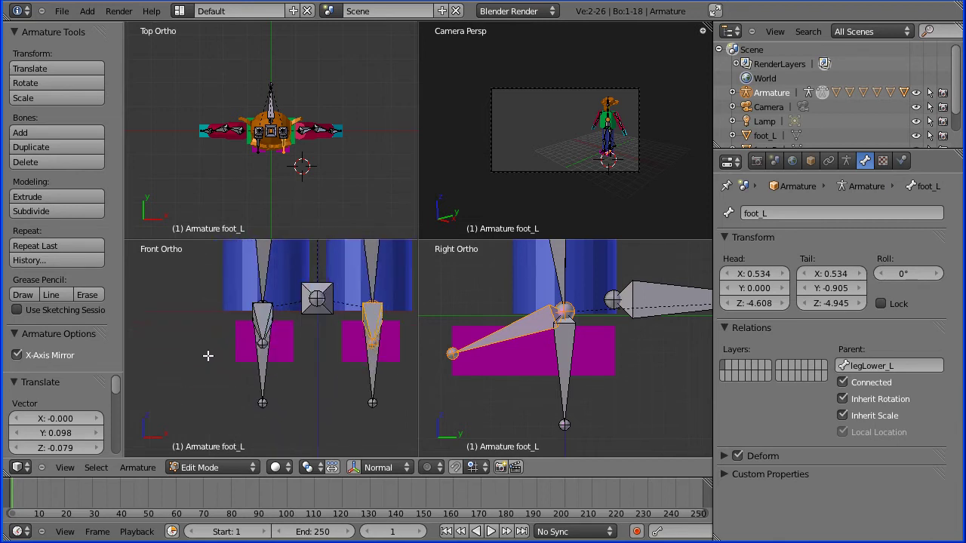
right_click(263, 300)
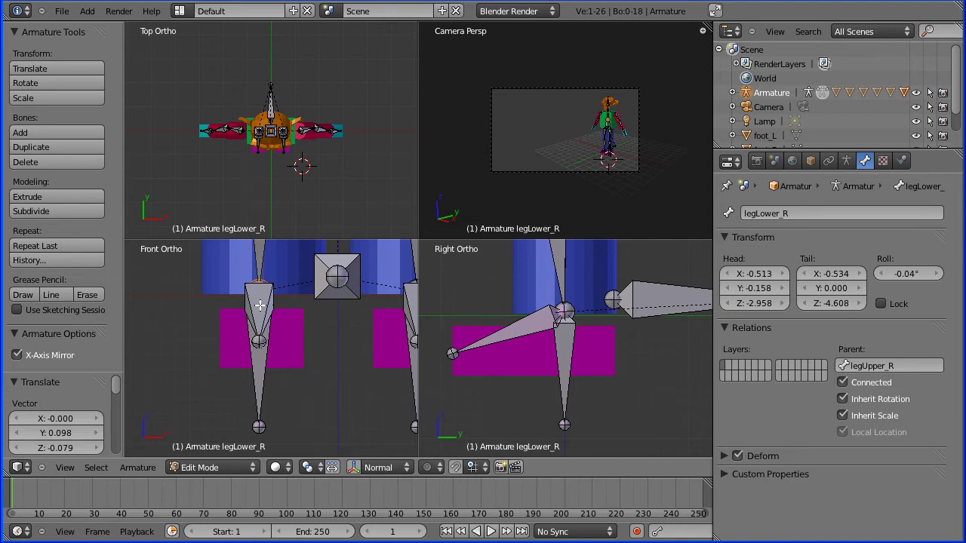
right_click(258, 321)
right_click(260, 313)
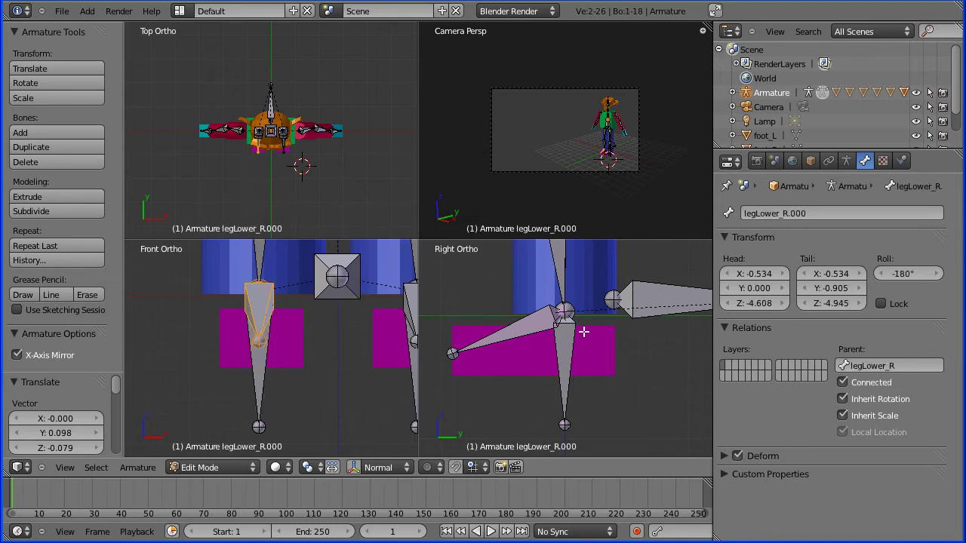
click(812, 213)
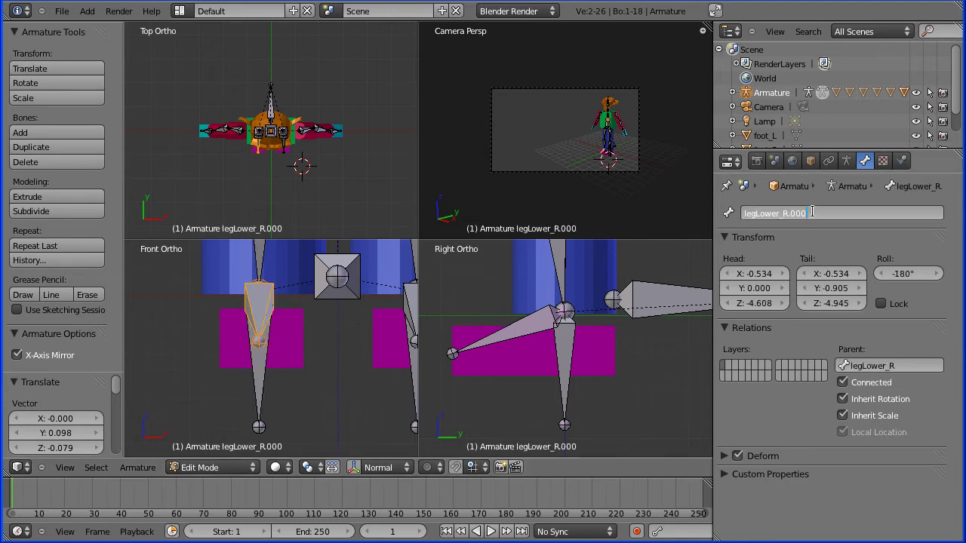
key(End)
key(BackSpace)
key(BackSpace)
key(BackSpace)
key(BackSpace)
key(BackSpace)
key(BackSpace)
key(BackSpace)
key(BackSpace)
key(BackSpace)
key(BackSpace)
key(BackSpace)
key(BackSpace)
text(foot)
key(Return)
Step: Set the foot_R bone's roll to 0°
click(904, 273)
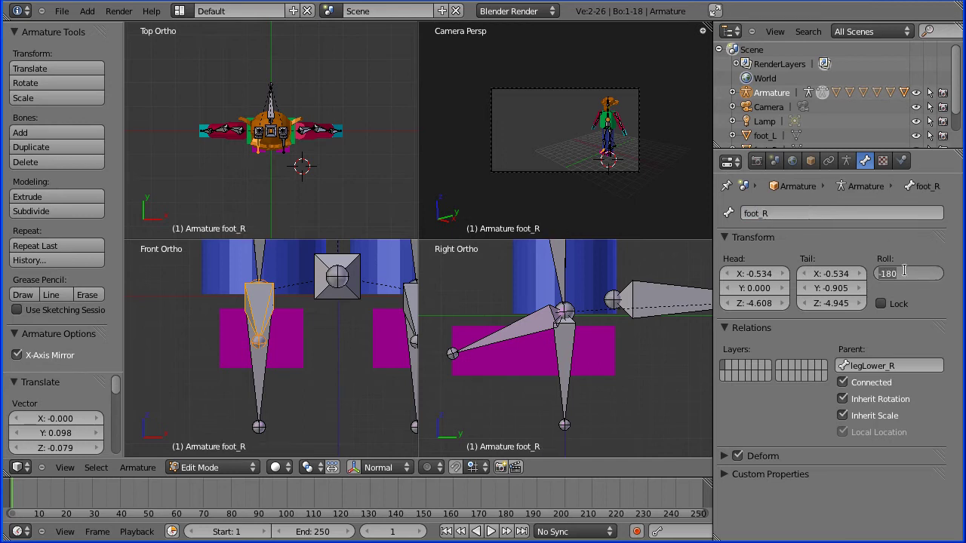
text(0)
key(Return)
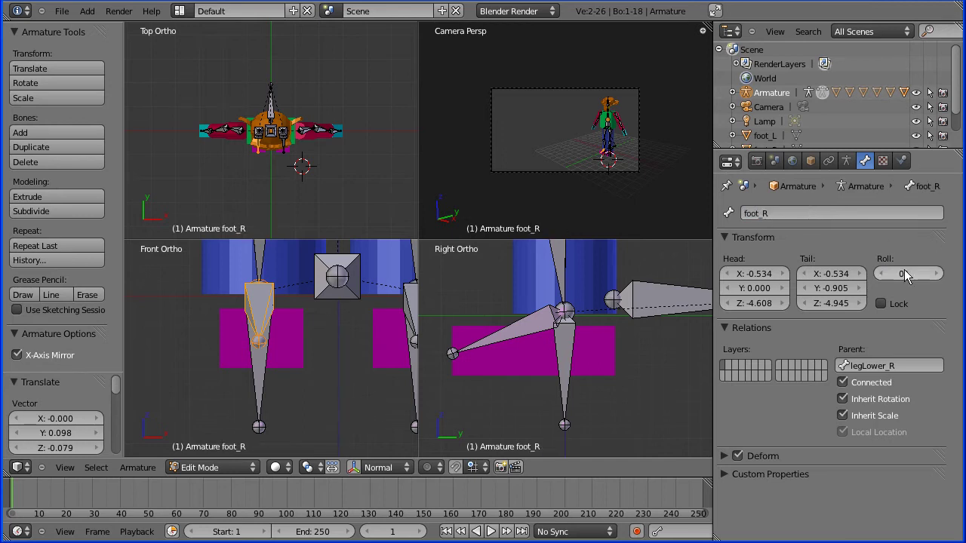
Step: Switch the armature to Pose Mode and hide the target_L and target_R bones
key(Tab)
key(Tab)
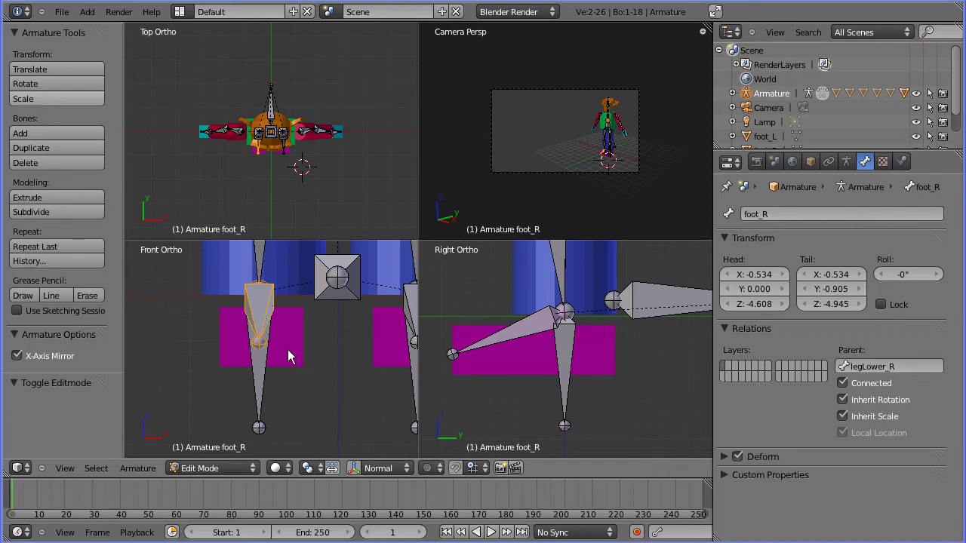
click(216, 469)
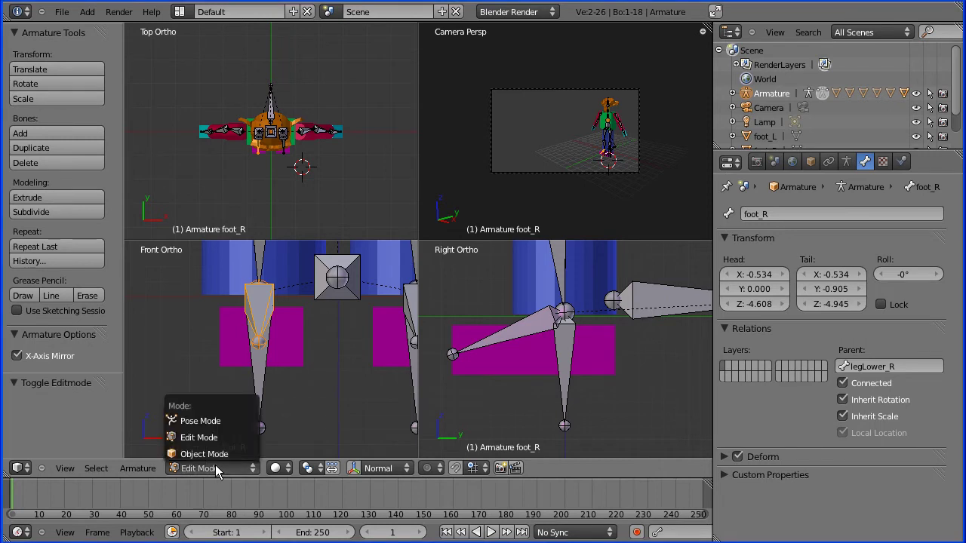
click(219, 420)
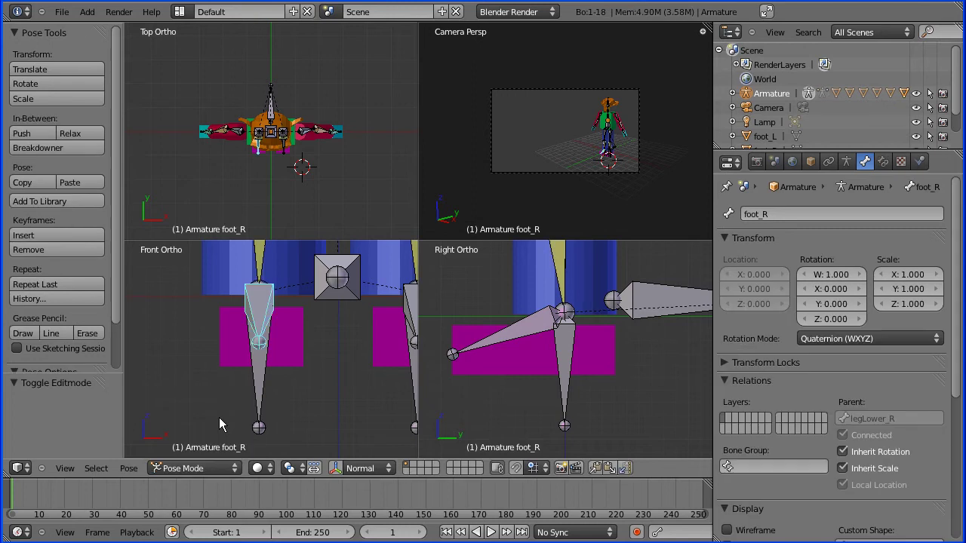
right_click(257, 263)
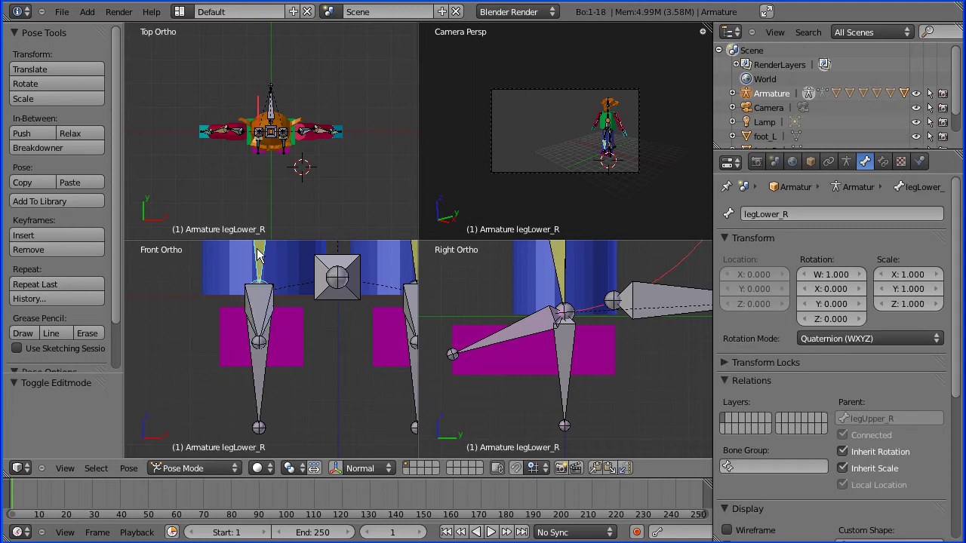
right_click(259, 326)
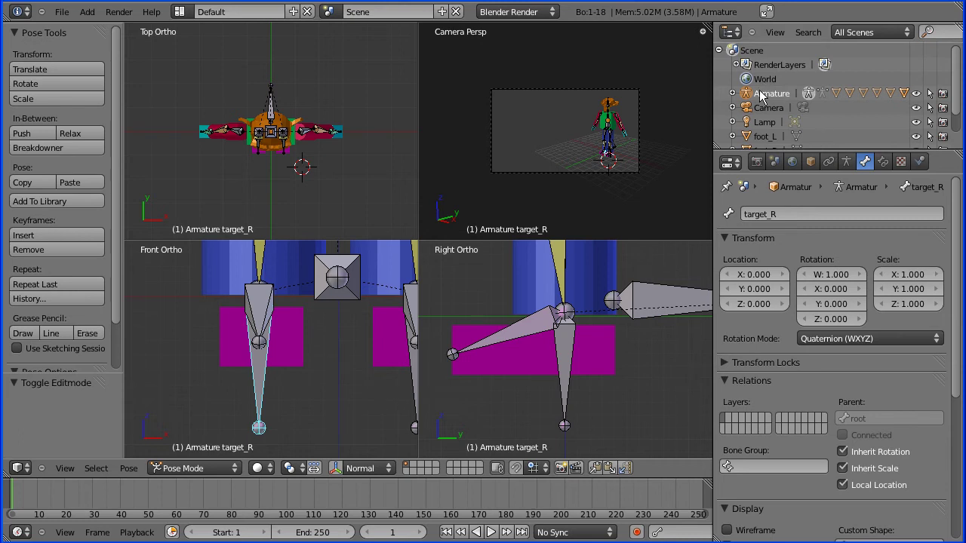
click(731, 93)
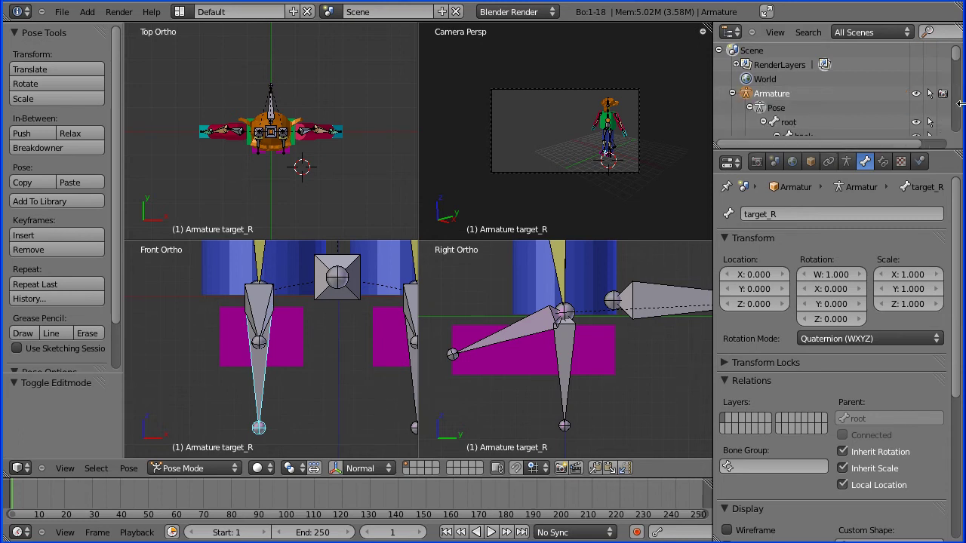
drag(957, 61, 958, 93)
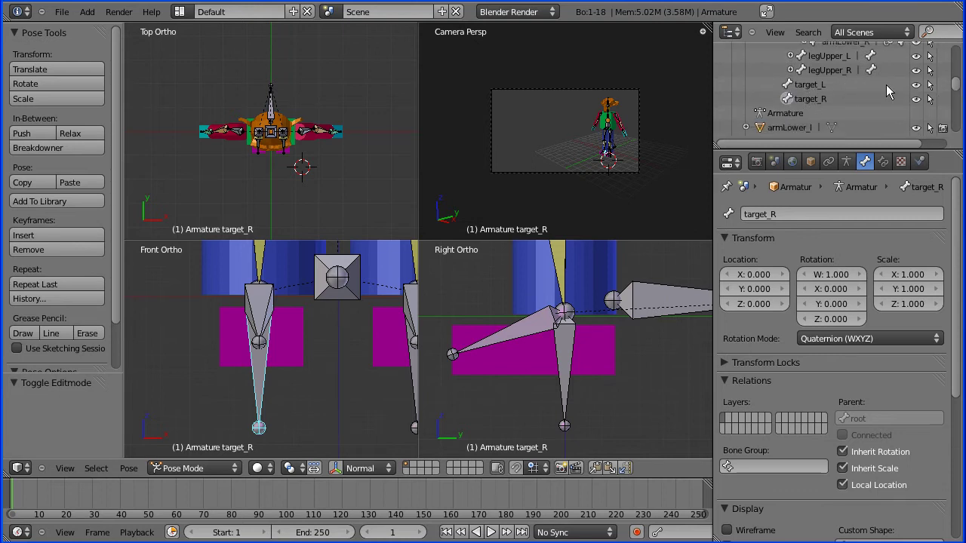
click(915, 84)
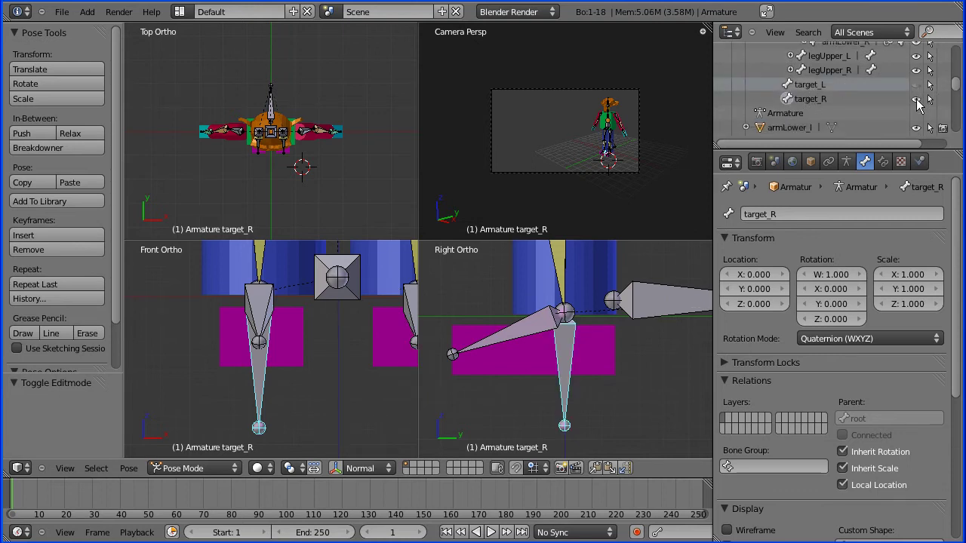
click(915, 99)
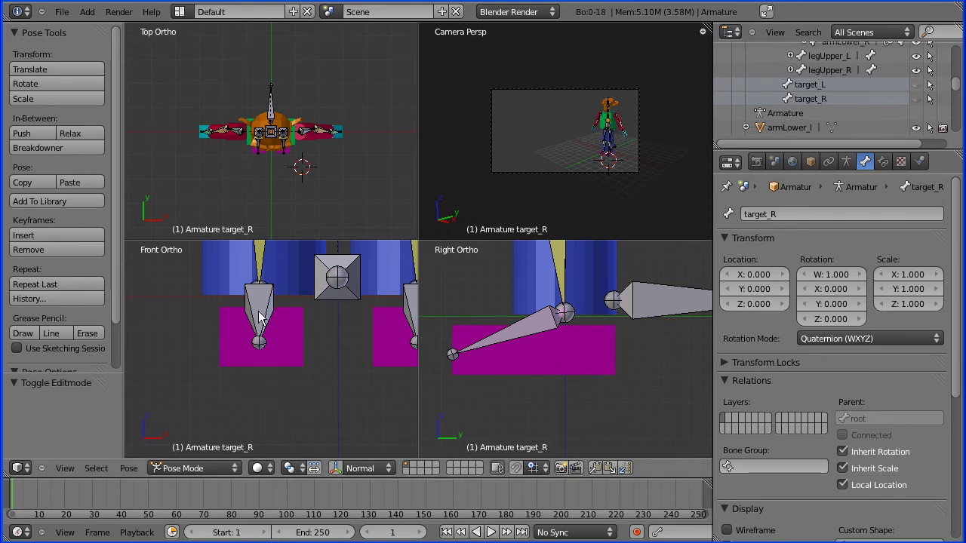
Step: Parent the foot_R cube to the armature's foot_R bone using the Bone parent type
right_click(236, 354)
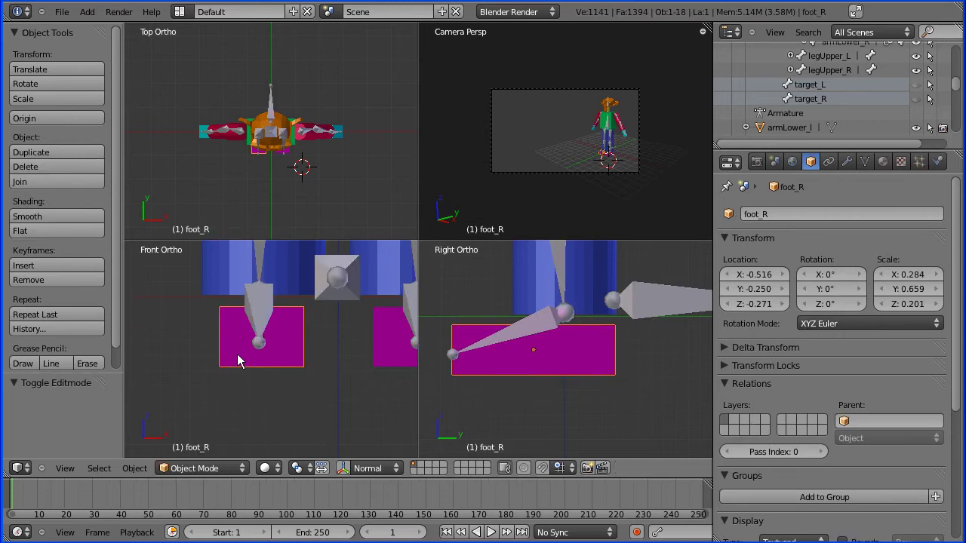
right_click(256, 327)
key(ctrl+Tab)
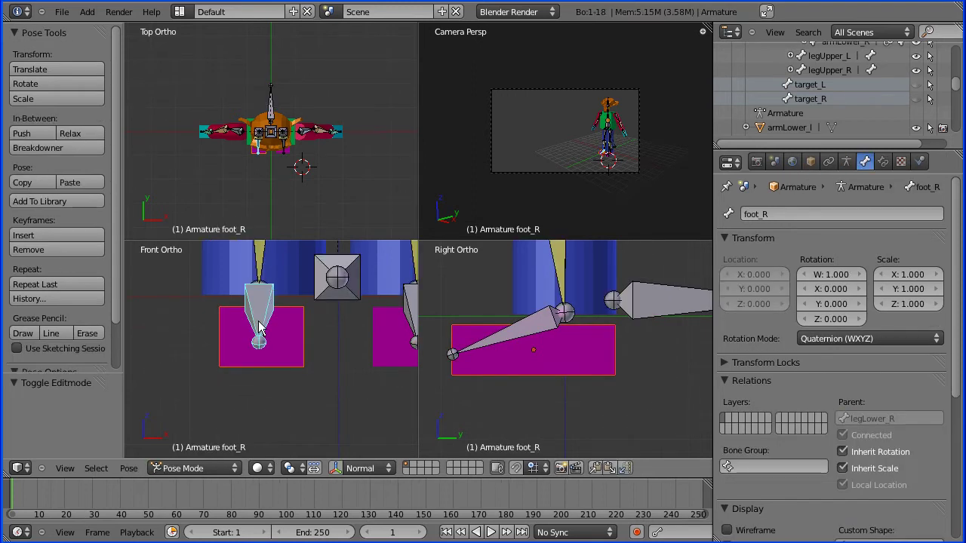
key(ctrl+p)
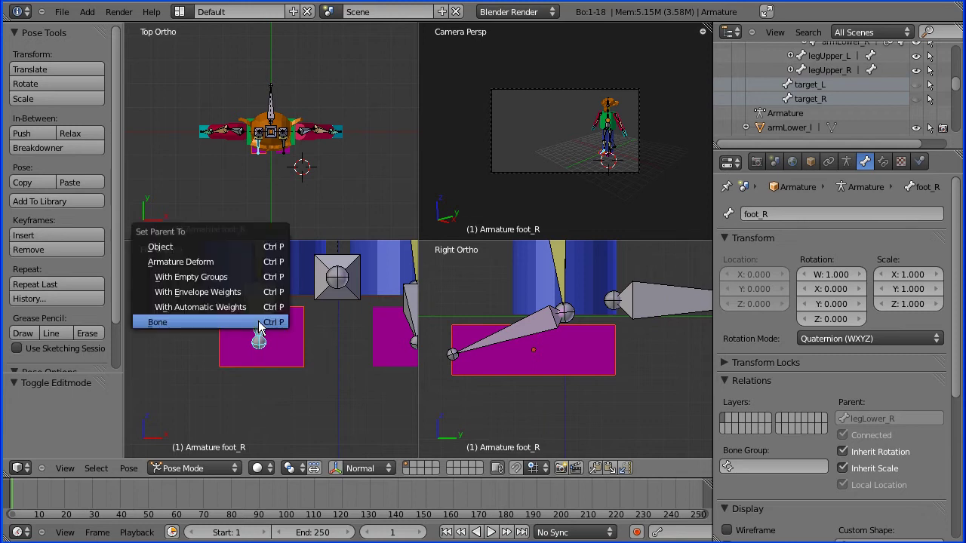
click(250, 323)
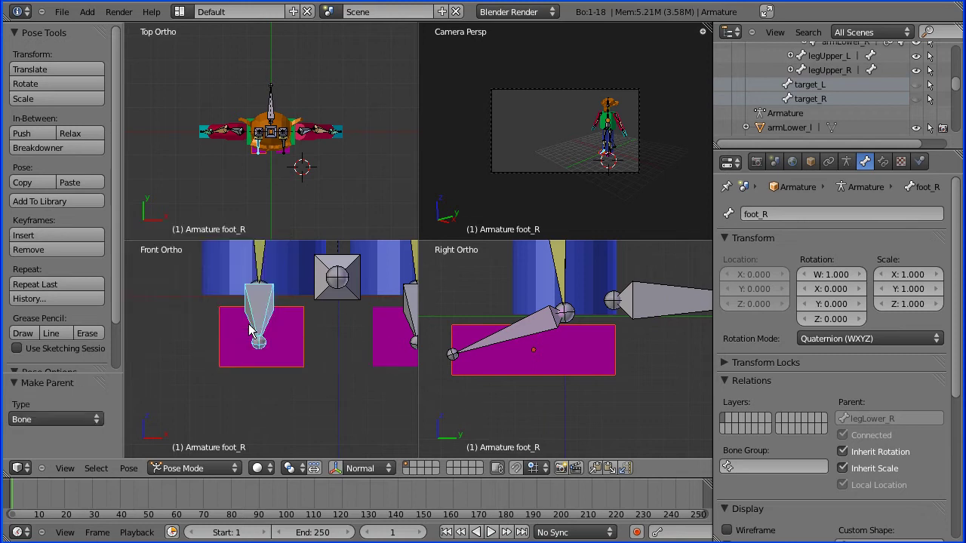
Step: Parent the foot_L cube to the armature's foot_L bone using the Bone parent type
shift+middle_drag(316, 403, 260, 403)
right_click(329, 357)
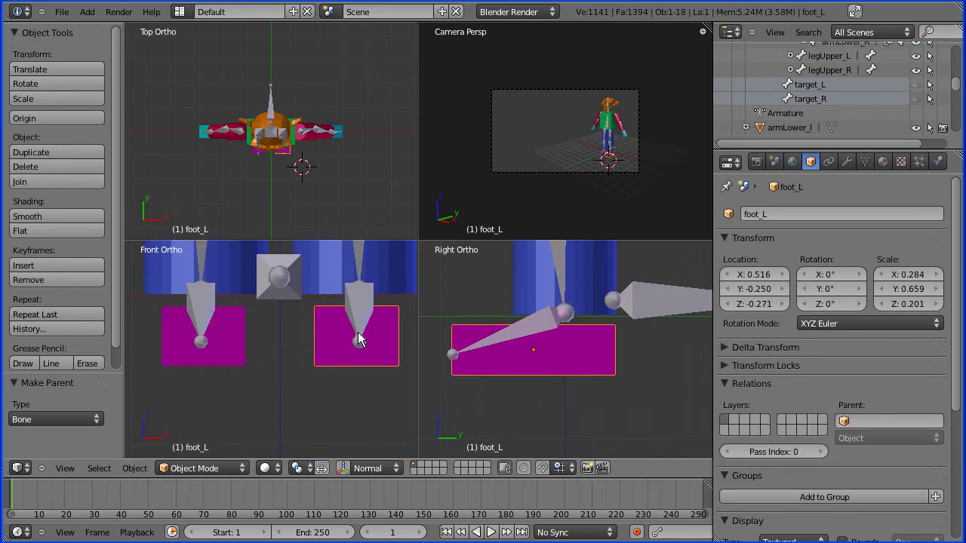
shift+right_click(359, 335)
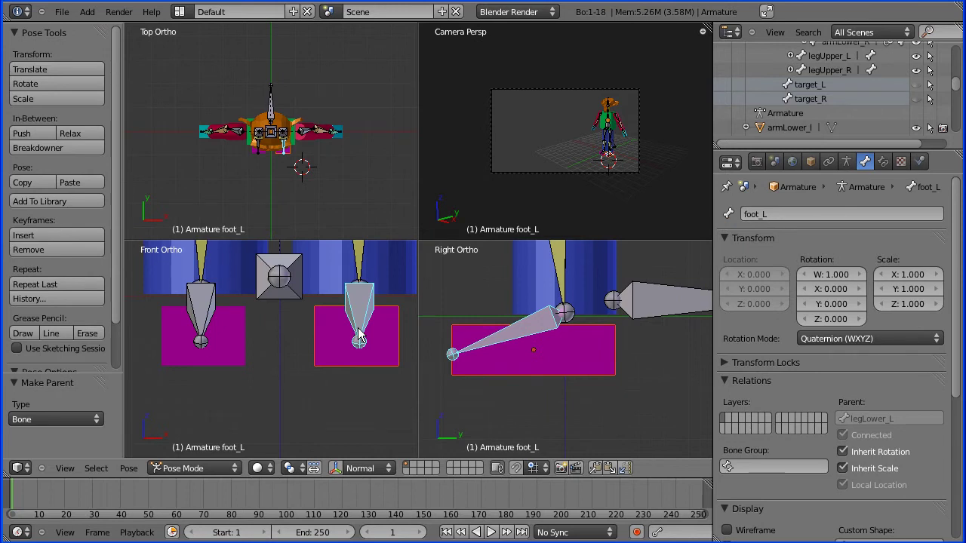
key(ctrl+p)
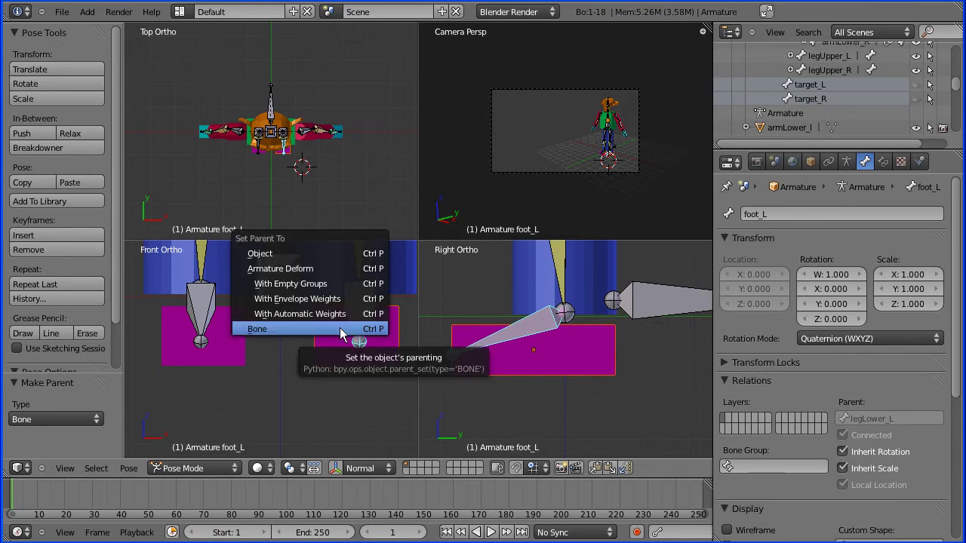
click(340, 332)
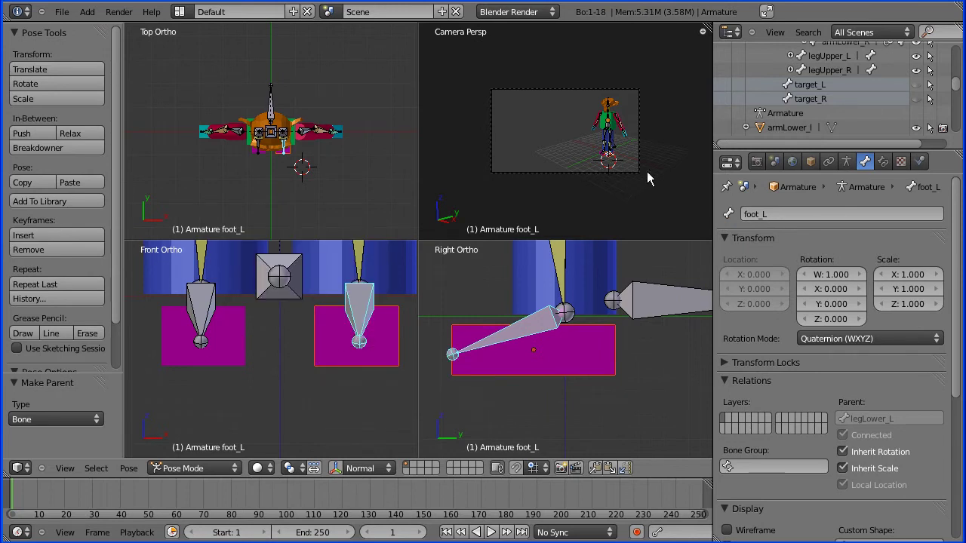
Step: Unhide the target_R and target_L bones and collapse the Armature hierarchy in the outliner
click(916, 99)
click(916, 85)
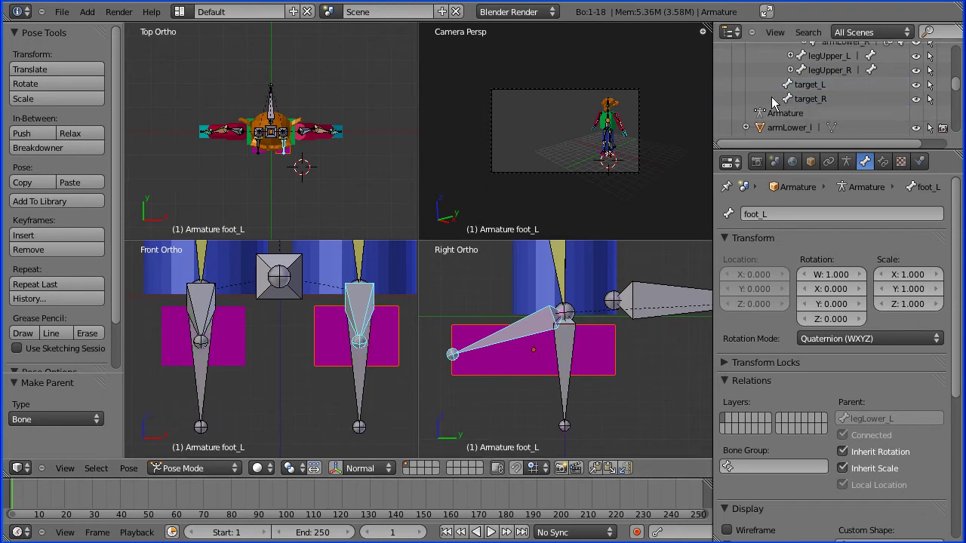
drag(956, 87, 956, 62)
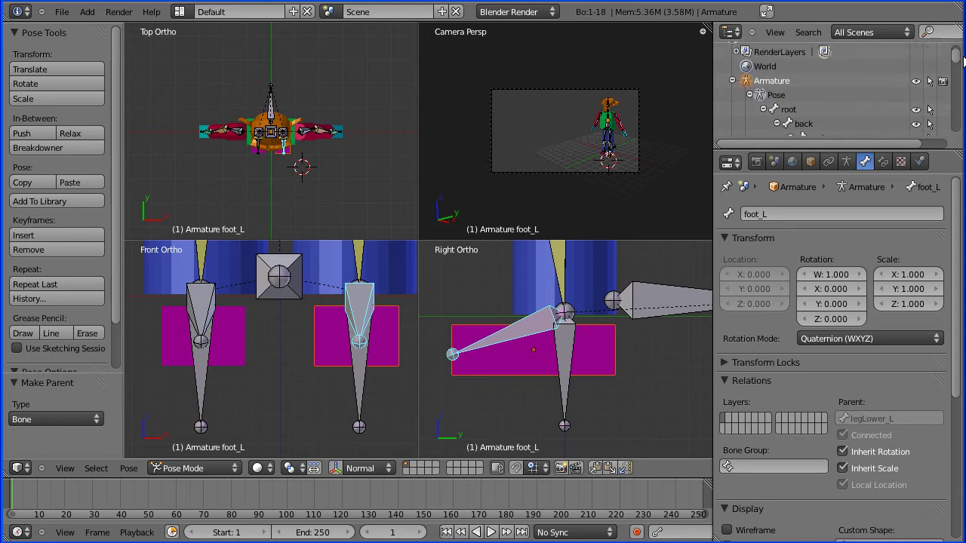
click(731, 81)
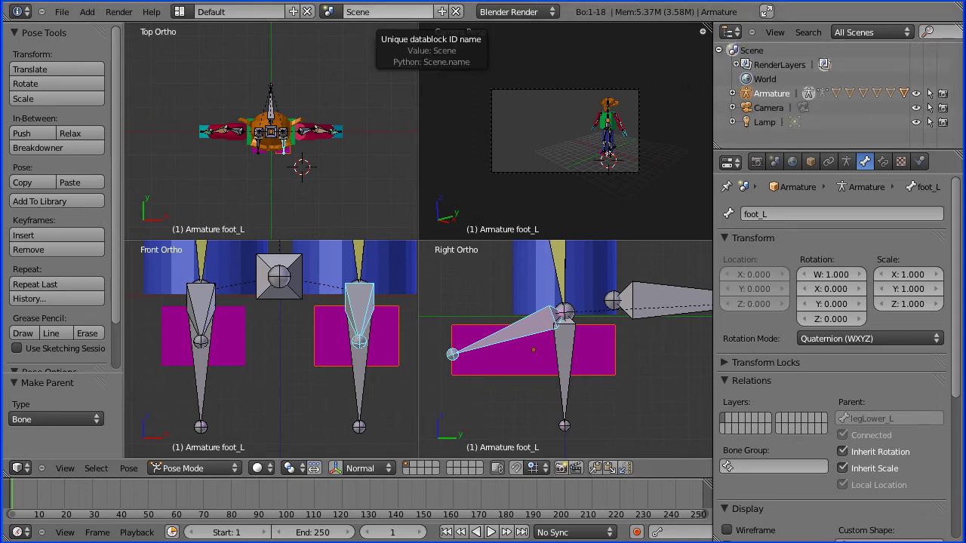
Step: Add a Limit Rotation bone constraint to the foot_L bone
right_click(568, 345)
right_click(540, 323)
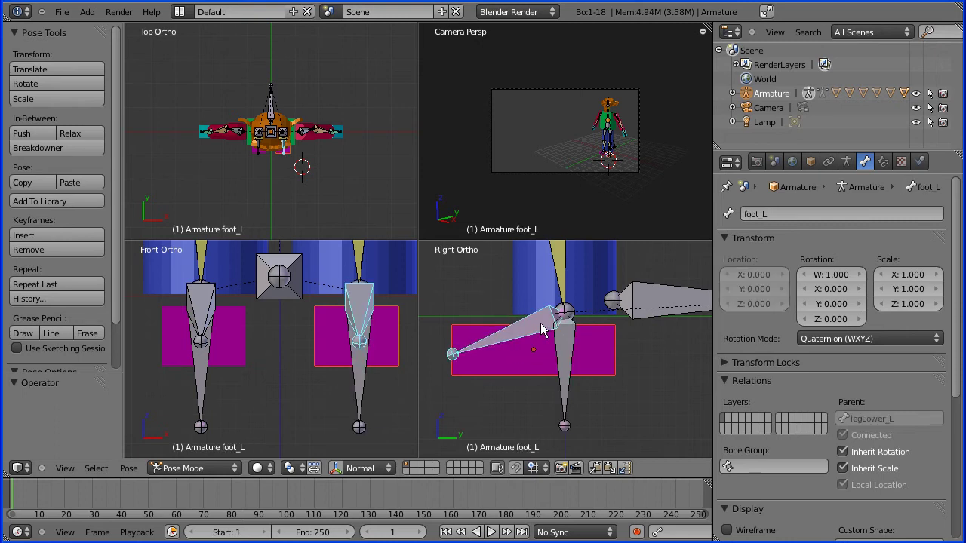
click(883, 161)
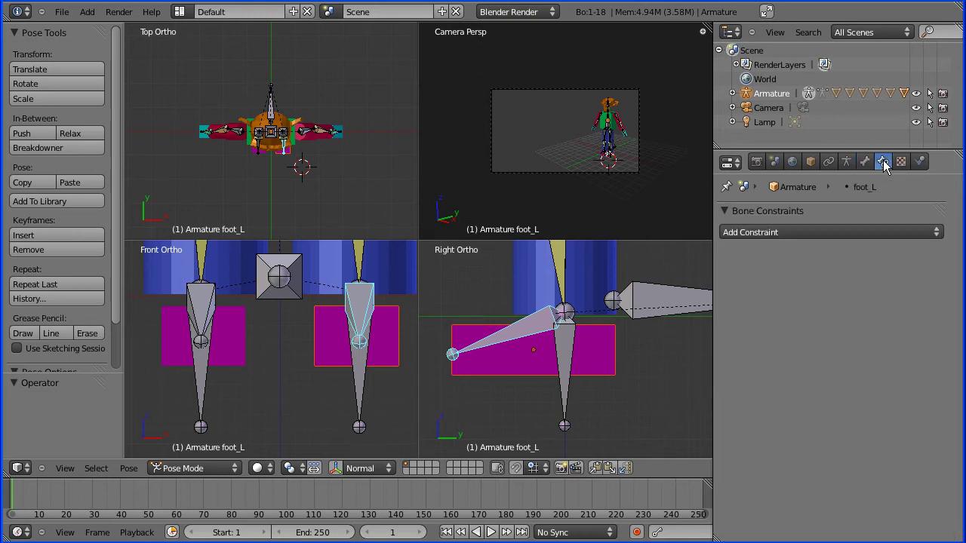
click(861, 233)
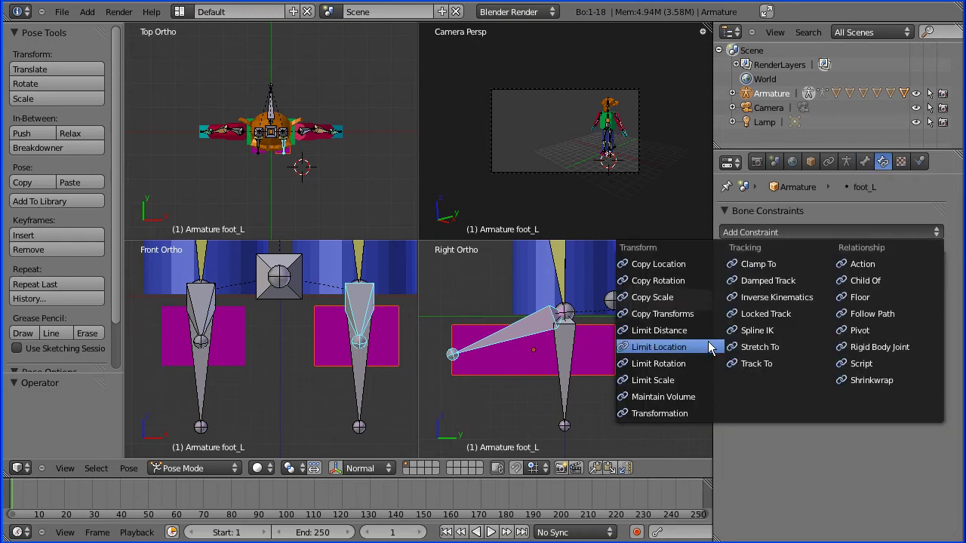
click(712, 365)
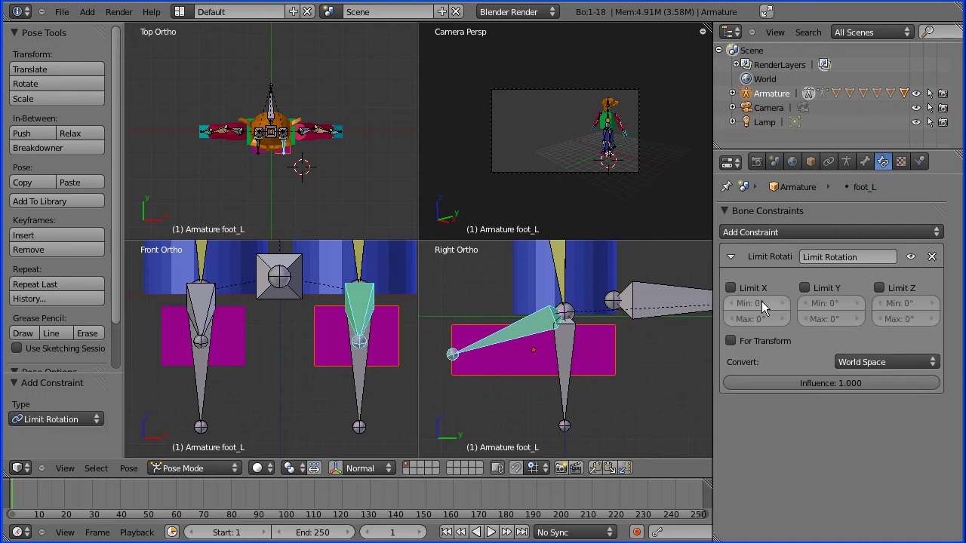
Step: Enable the X, Y and Z limits in foot_L's Limit Rotation constraint and convert it to Local Space
click(732, 288)
click(804, 289)
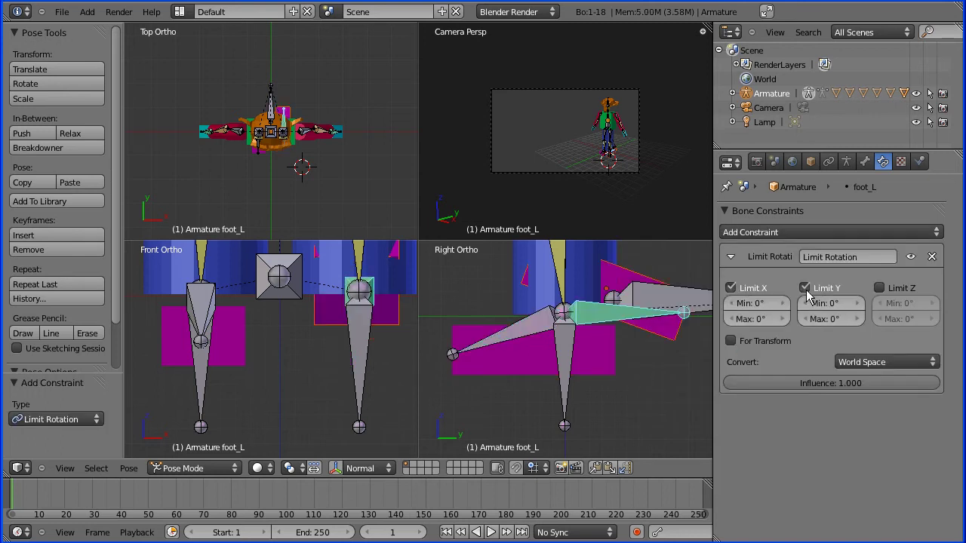
click(878, 289)
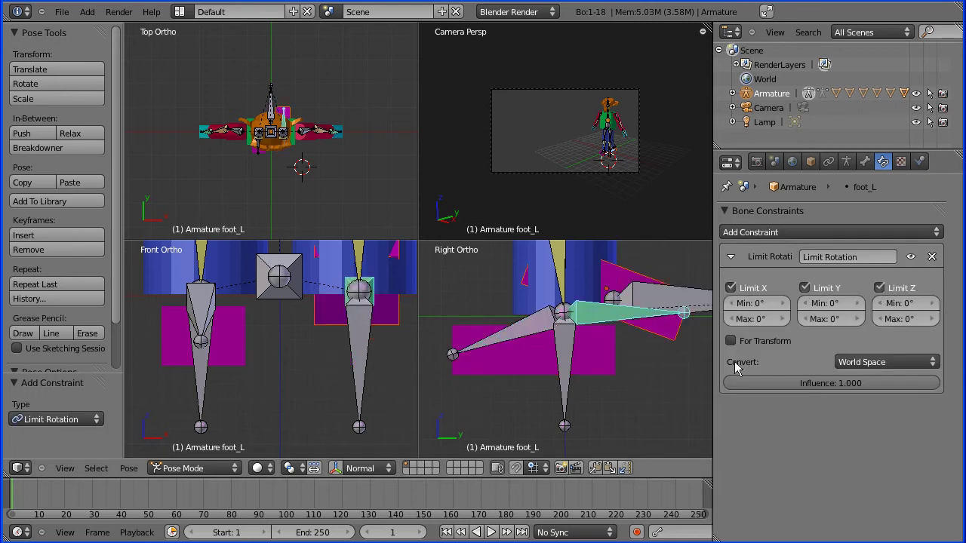
click(912, 362)
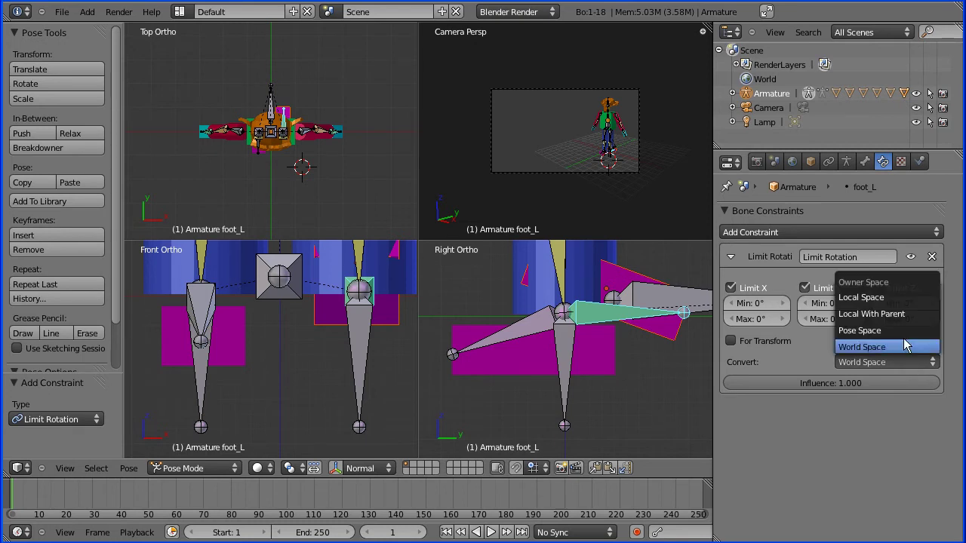
click(896, 298)
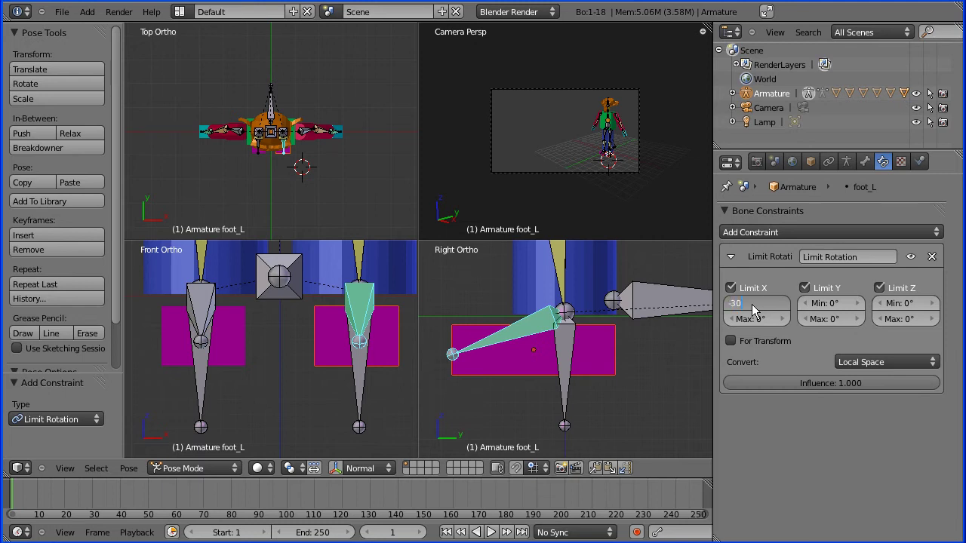
Step: Set foot_L's X rotation limits to -30° minimum and 30° maximum, and enable For Transform
key(Tab)
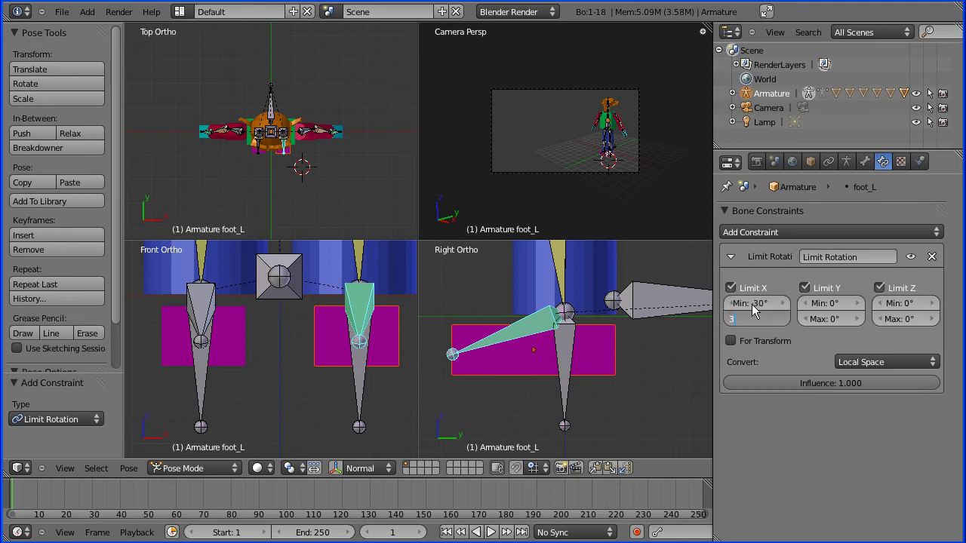
key(Return)
click(730, 341)
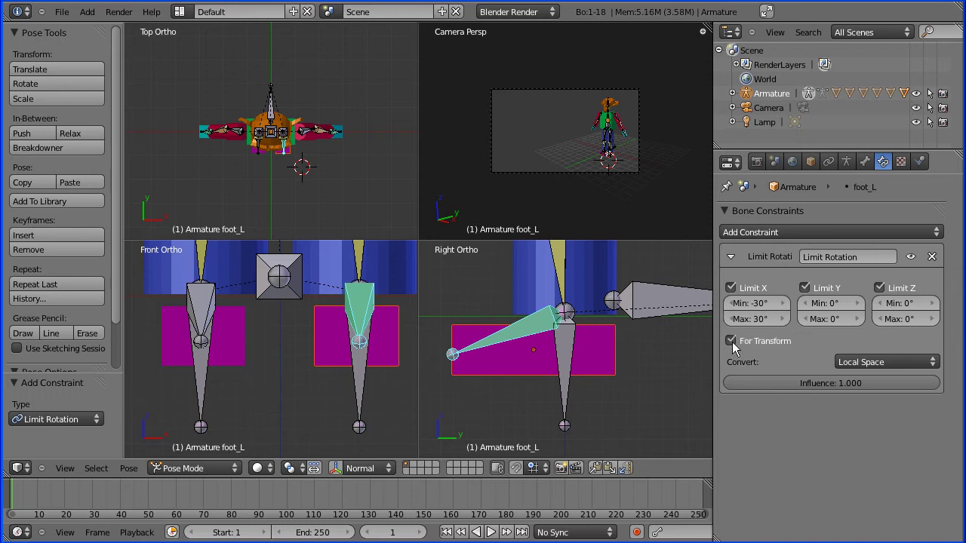
Step: Add a Limit Rotation bone constraint to the foot_R bone
right_click(202, 332)
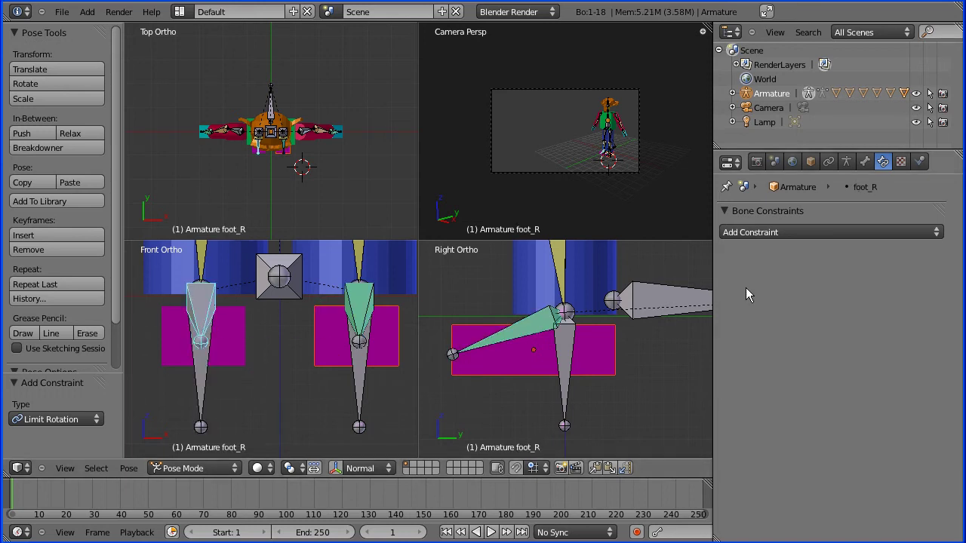
click(840, 229)
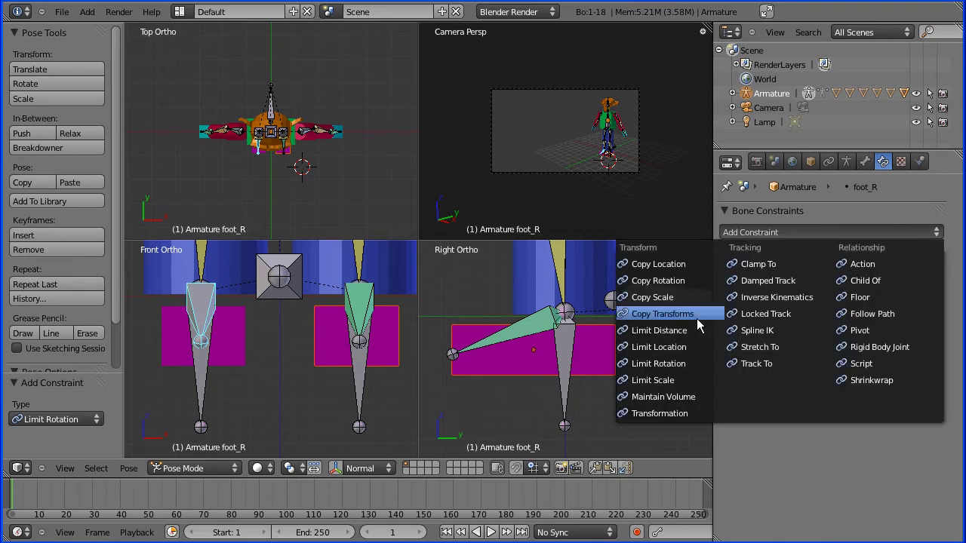
click(694, 364)
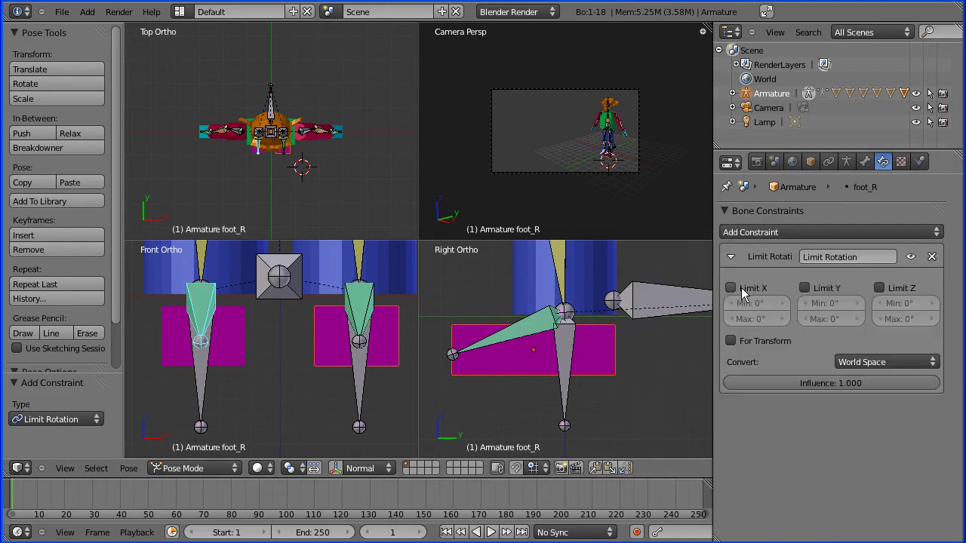
Step: Enable the X, Y and Z limits and For Transform in foot_R's Limit Rotation constraint, using Local Space
click(730, 288)
click(805, 288)
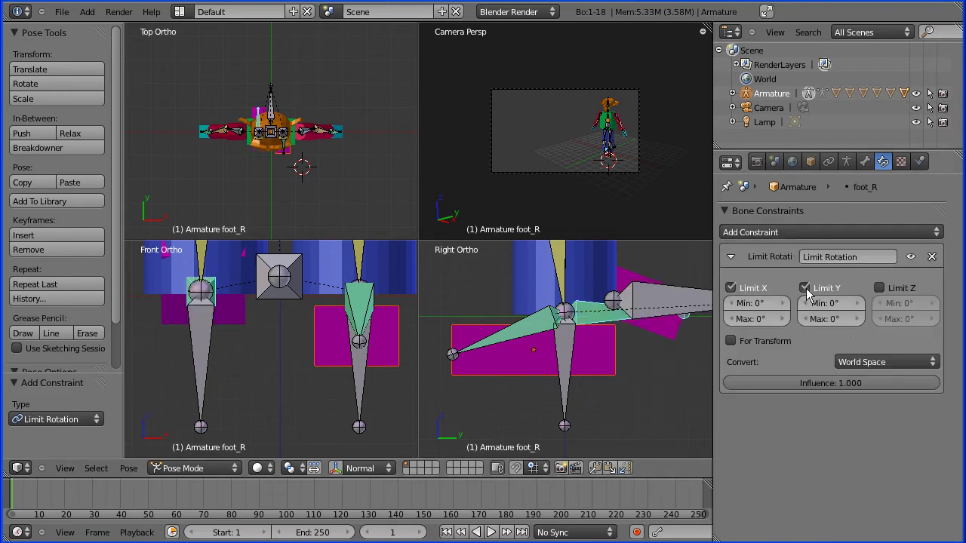
click(881, 288)
click(909, 365)
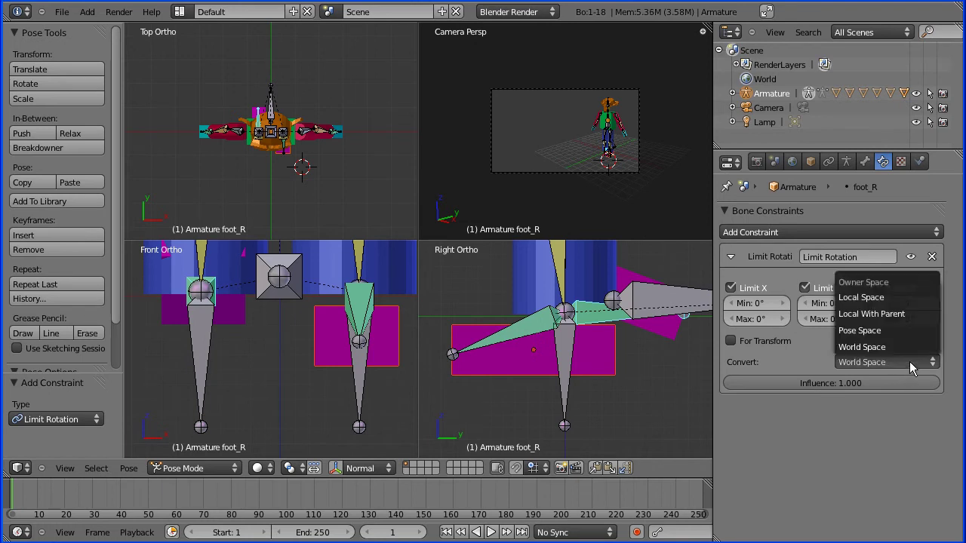
click(907, 298)
click(729, 340)
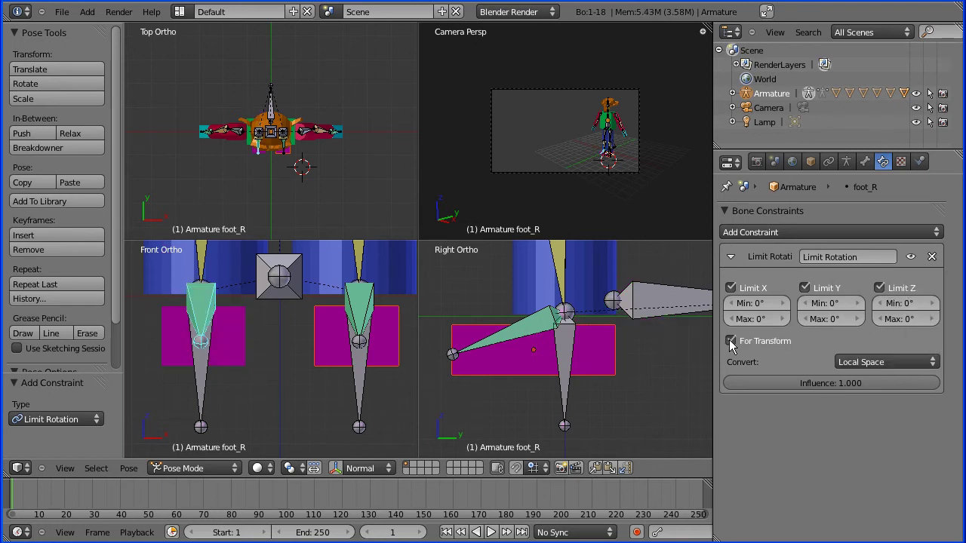
Step: Set foot_R's X rotation limits to -30° minimum and 30° maximum
click(765, 302)
key(BackSpace)
text(-30)
key(Tab)
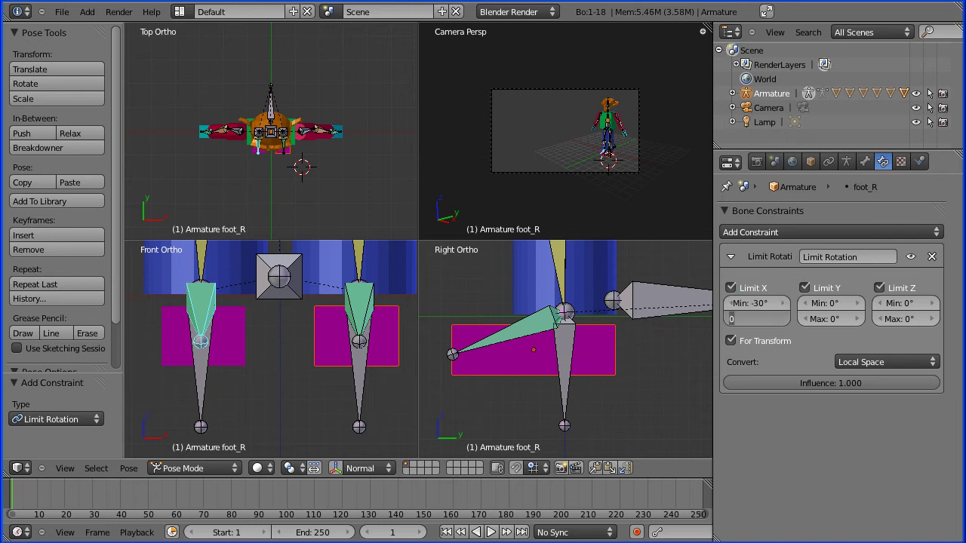
text(3)
key(Return)
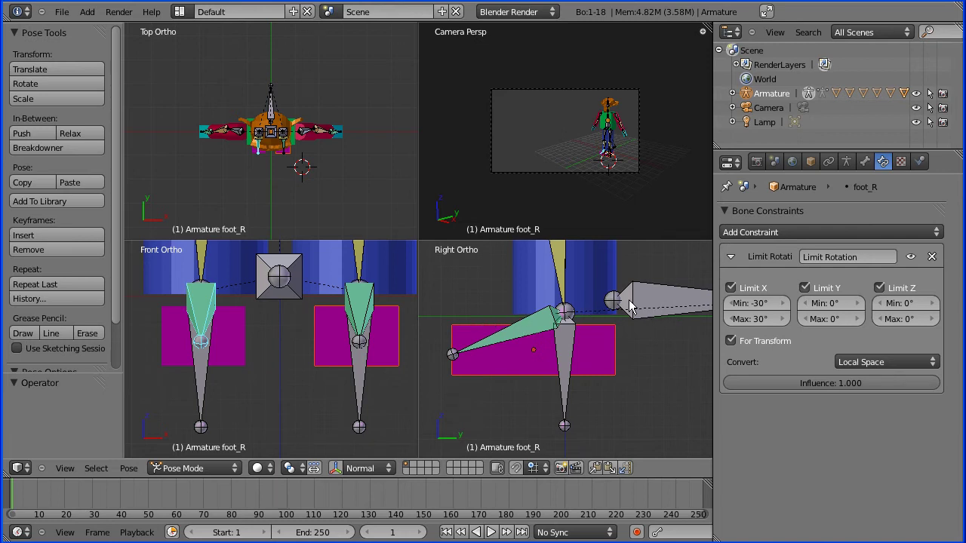
Step: In Edit Mode, move the root bone down about 0.6 and back about 0.2 along Y, level with the soles of the feet
right_click(650, 299)
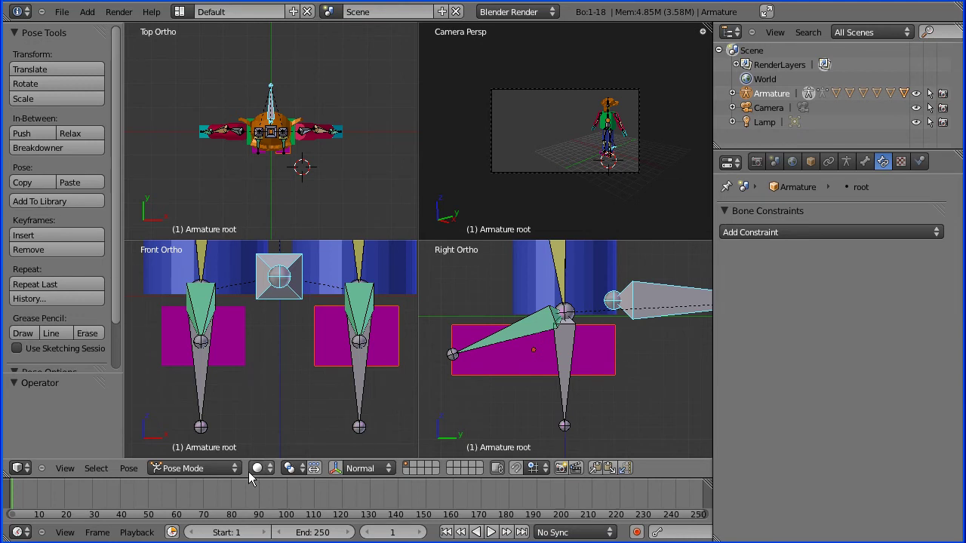
click(213, 467)
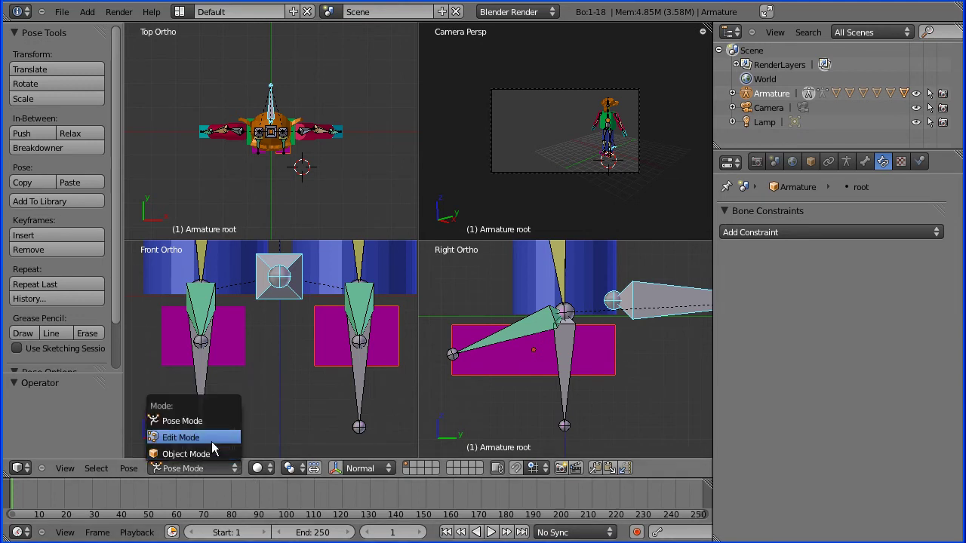
click(213, 439)
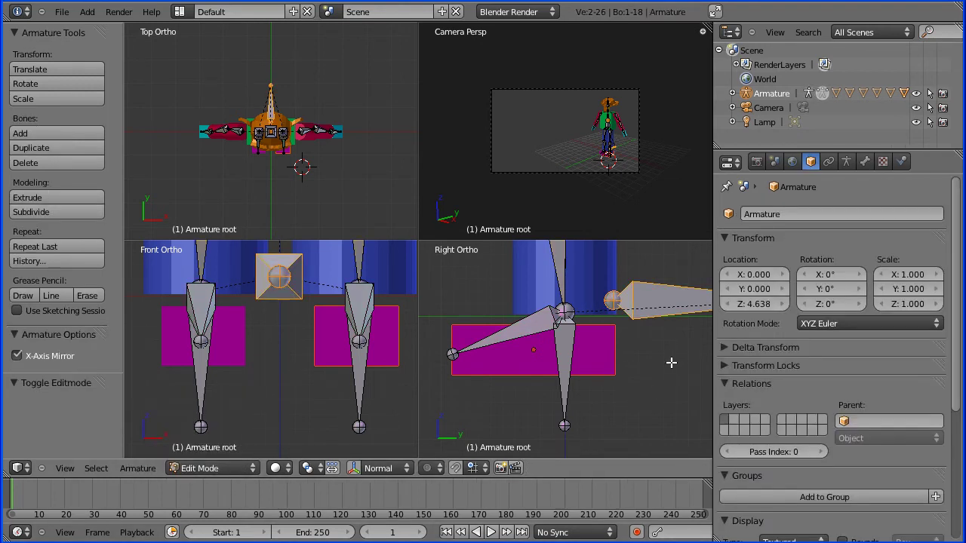
key(g)
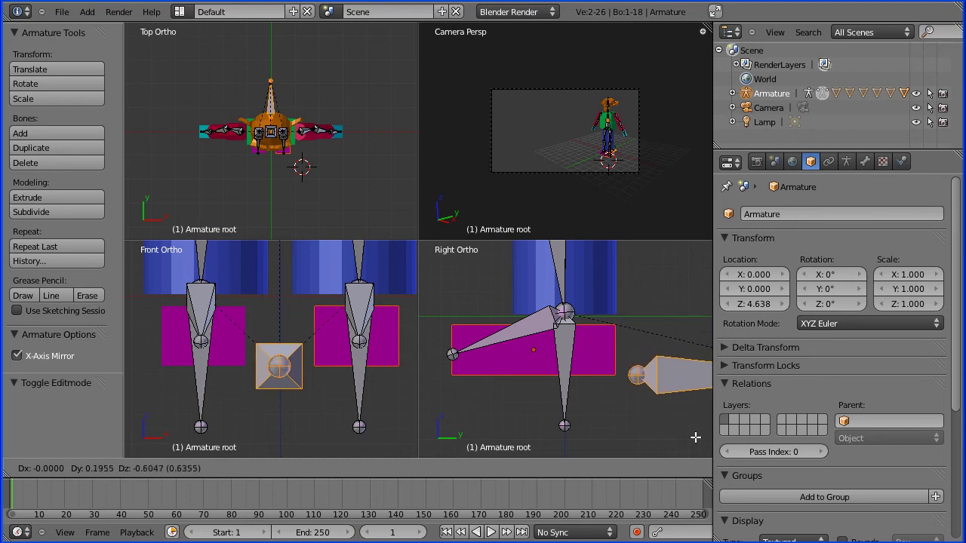
click(695, 437)
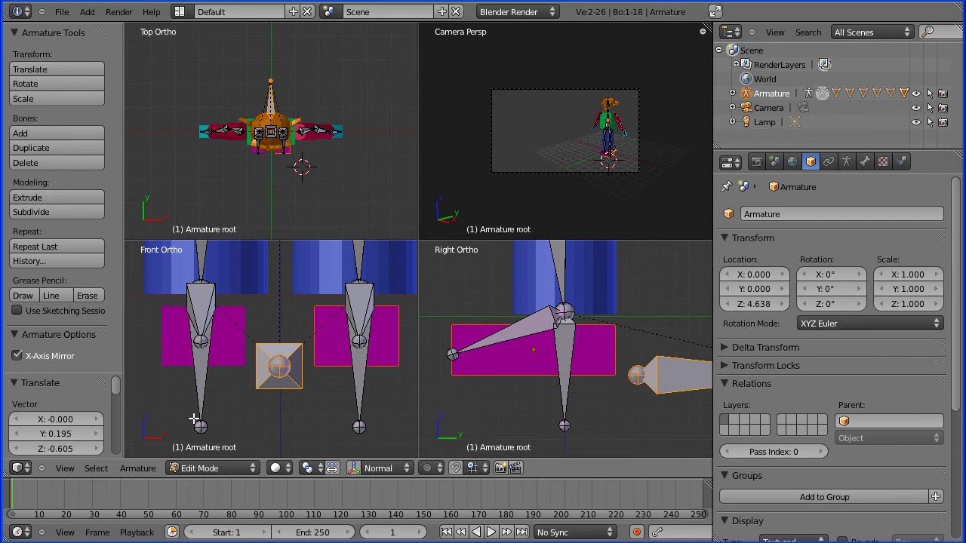
Step: In Object Mode, raise the whole armature about 0.48 along Z so the soles rest on the ground line, and save the file
click(211, 467)
click(211, 453)
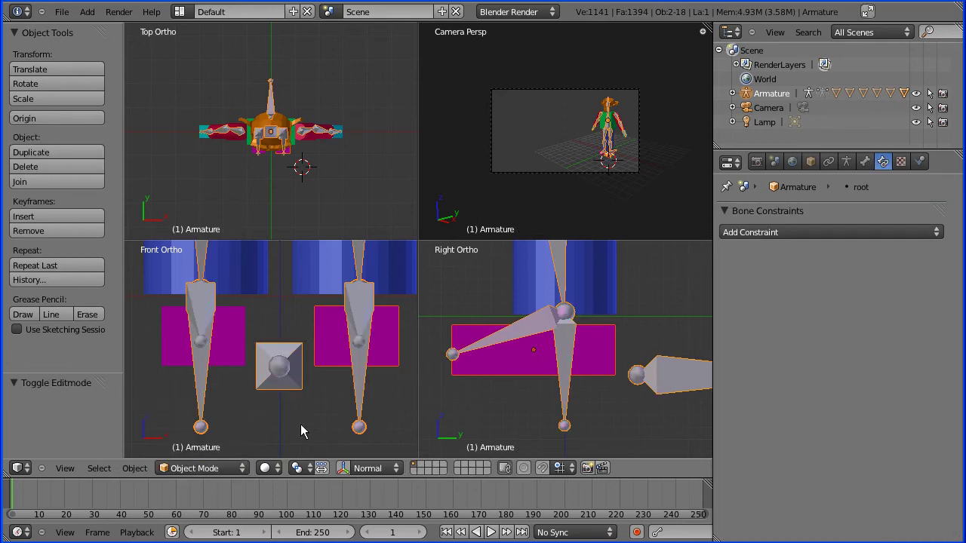
right_drag(581, 381, 583, 376)
key(z)
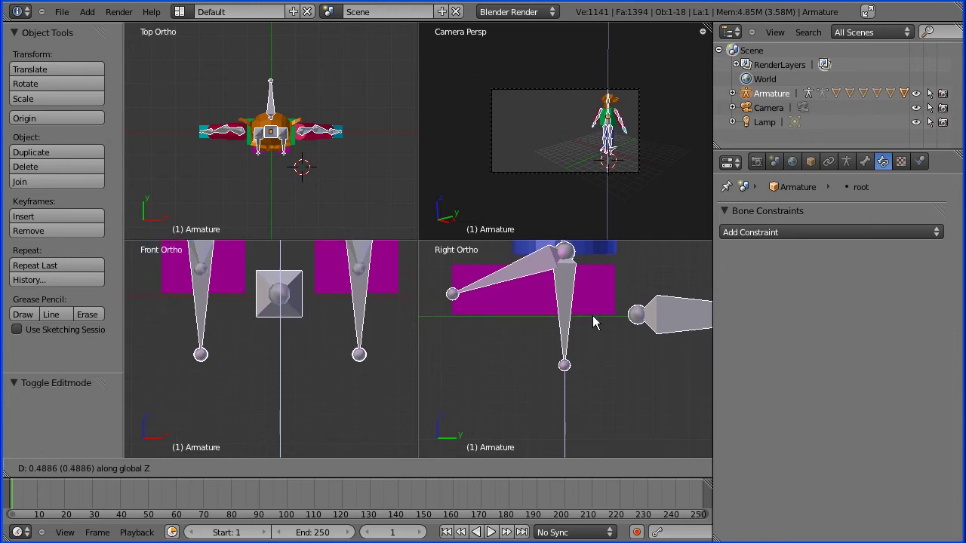
click(592, 317)
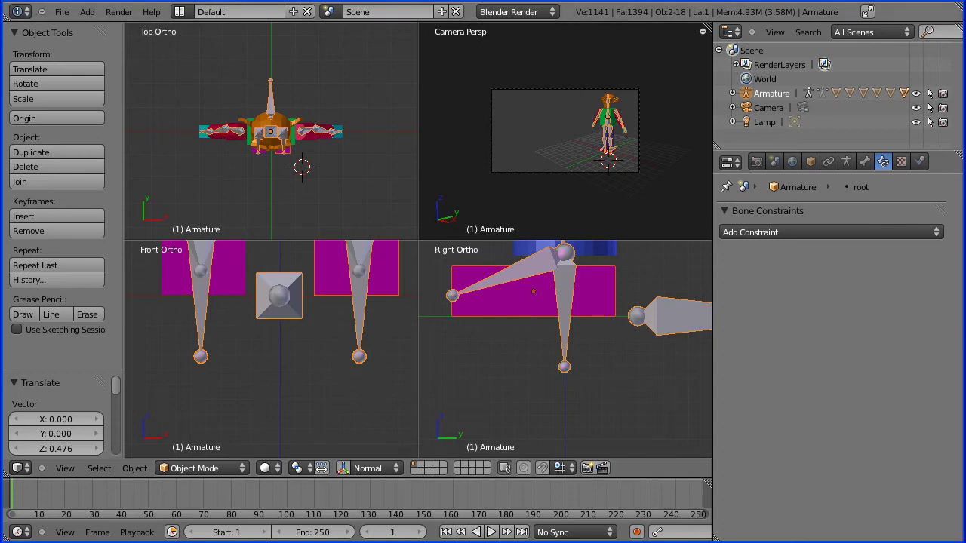
key(ctrl+s)
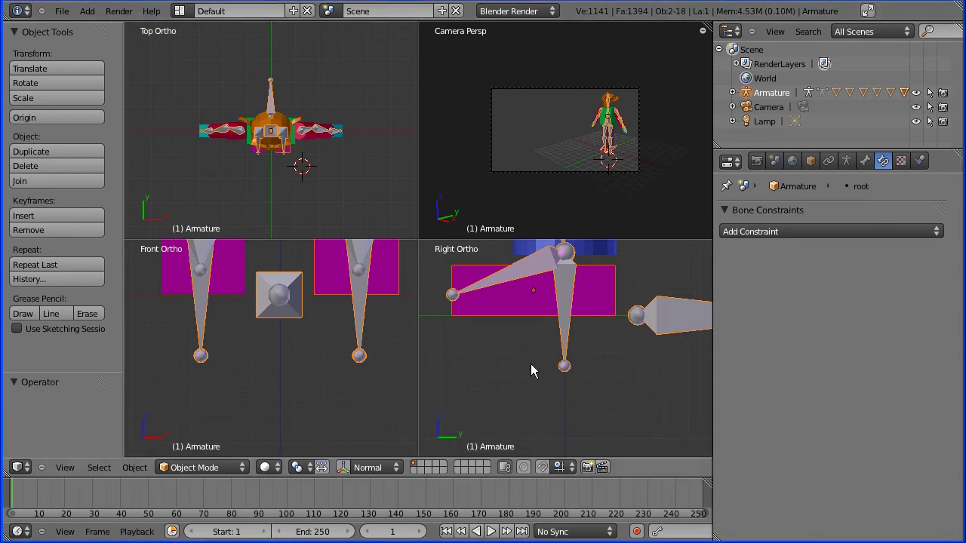
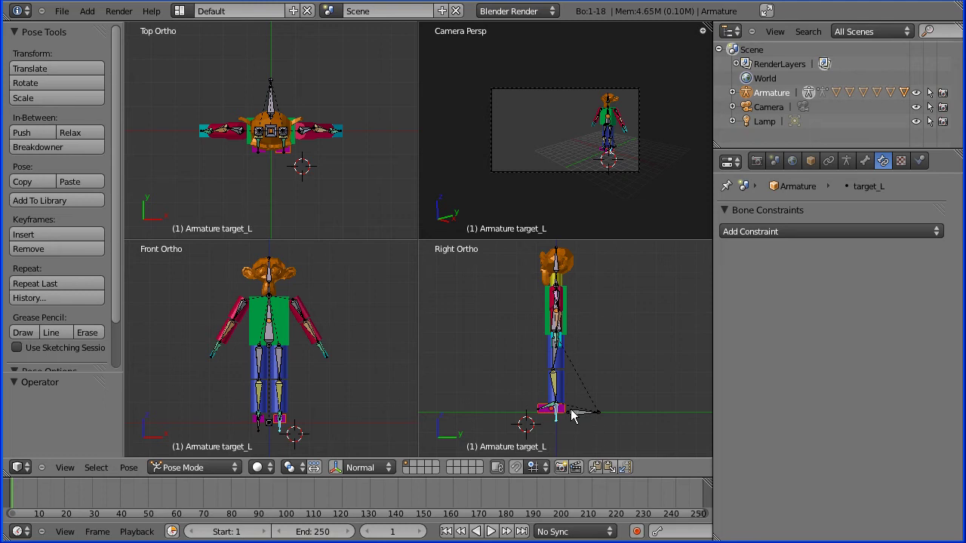
Step: Bend the left leg by moving target_L about 2.3 forward along Y and 1.44 up, and examine legLower_L's IK constraint
key(g)
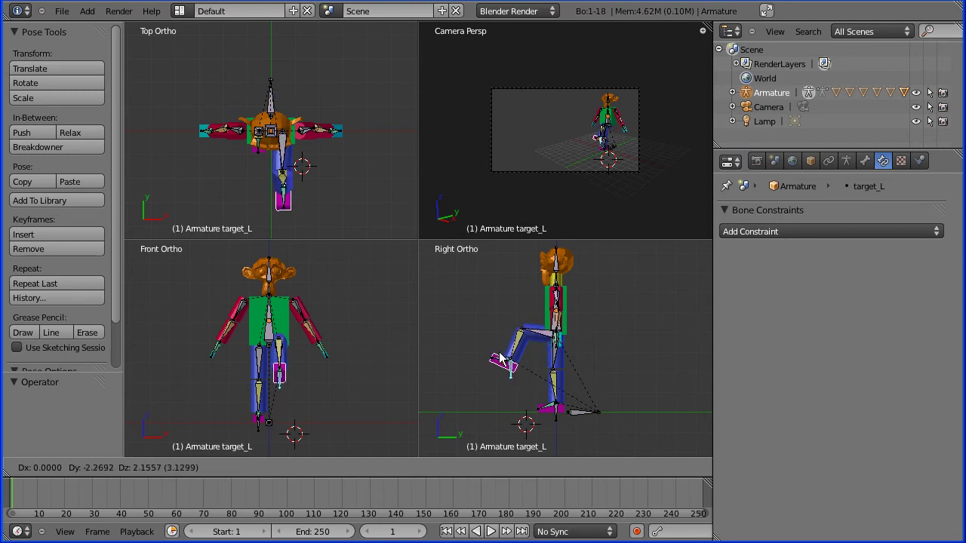
click(501, 371)
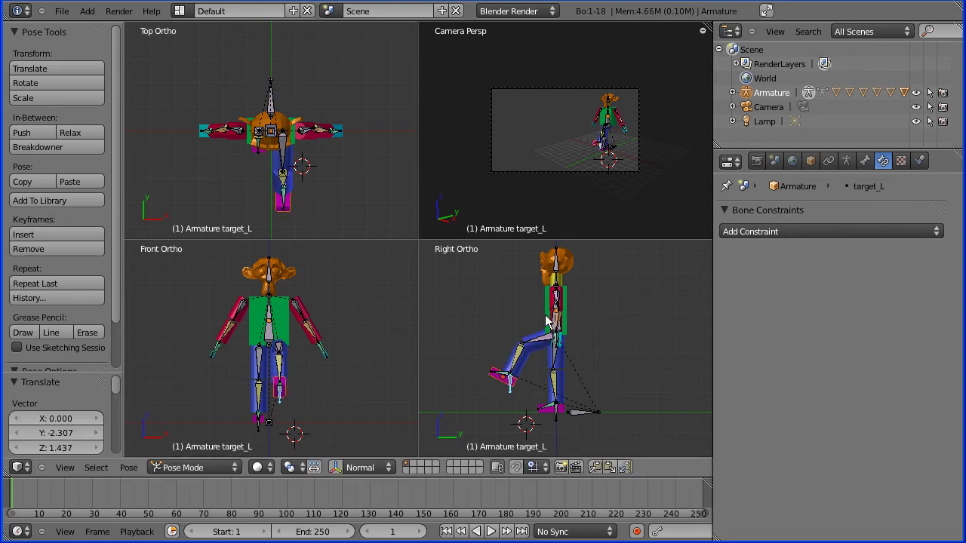
shift+right_click(521, 361)
key(shift+i)
click(520, 361)
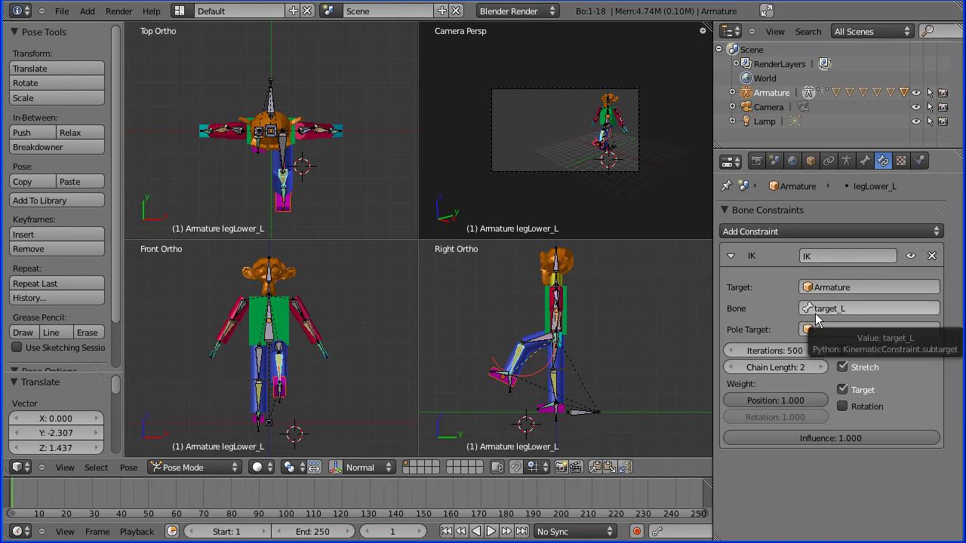
Step: Test the leg IK by moving the back bone rearward, and finish with a move about 4.35 forward along Y and 0.49 down
right_click(268, 331)
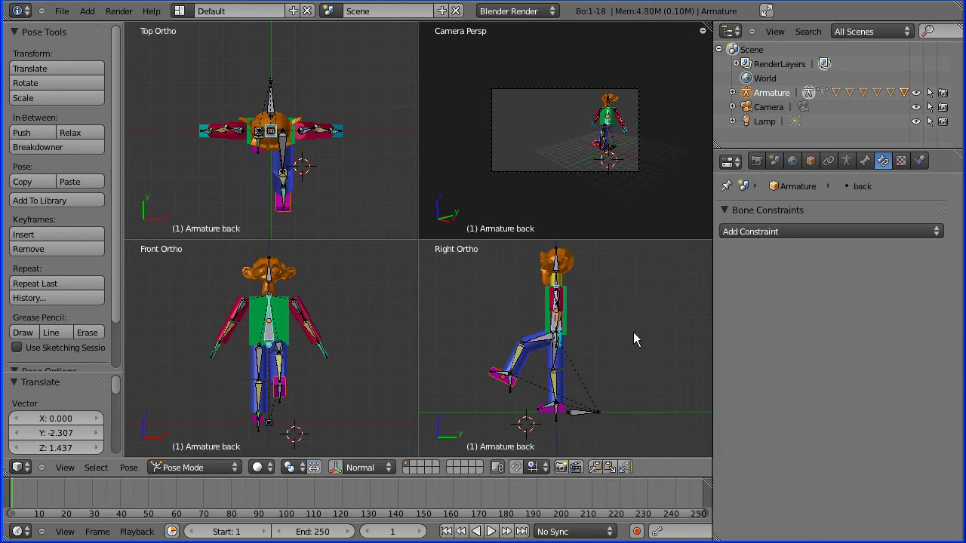
key(g)
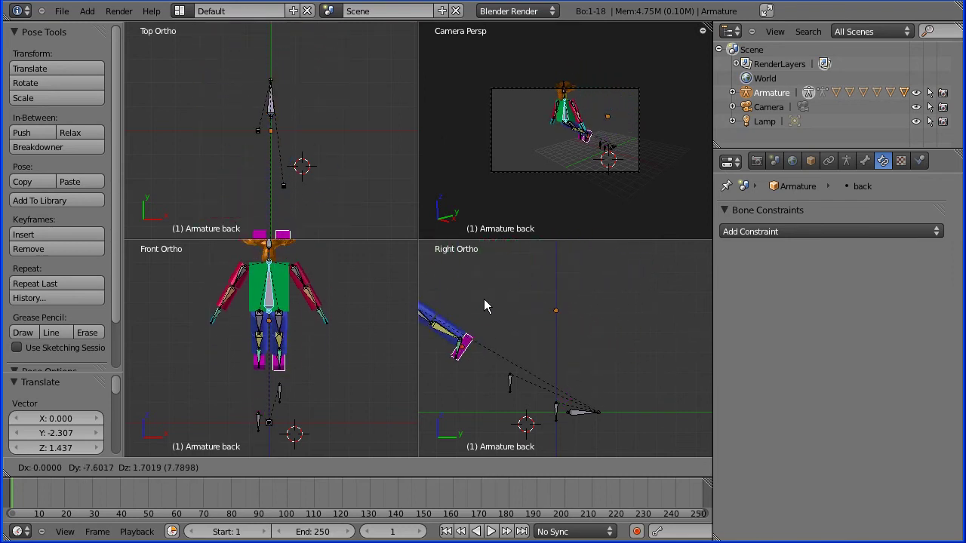
click(708, 330)
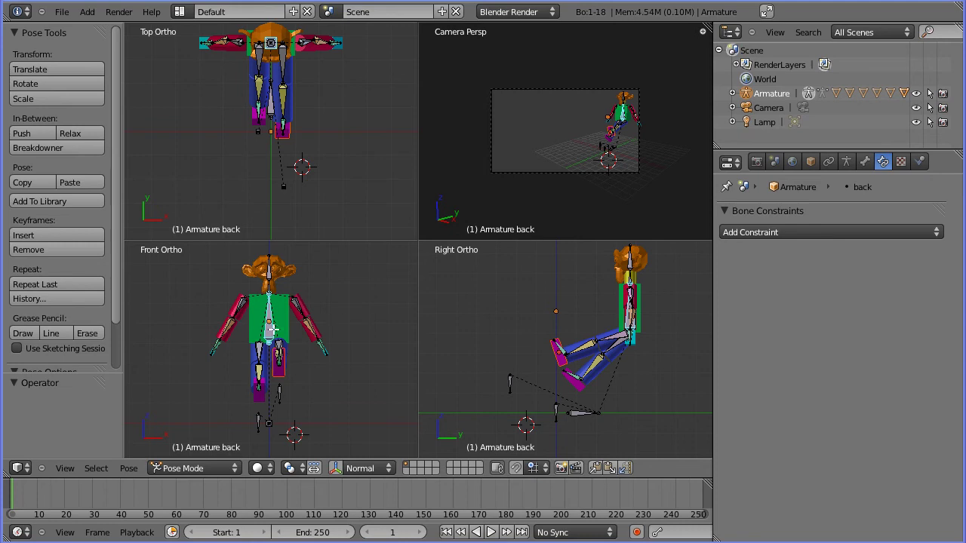
key(g)
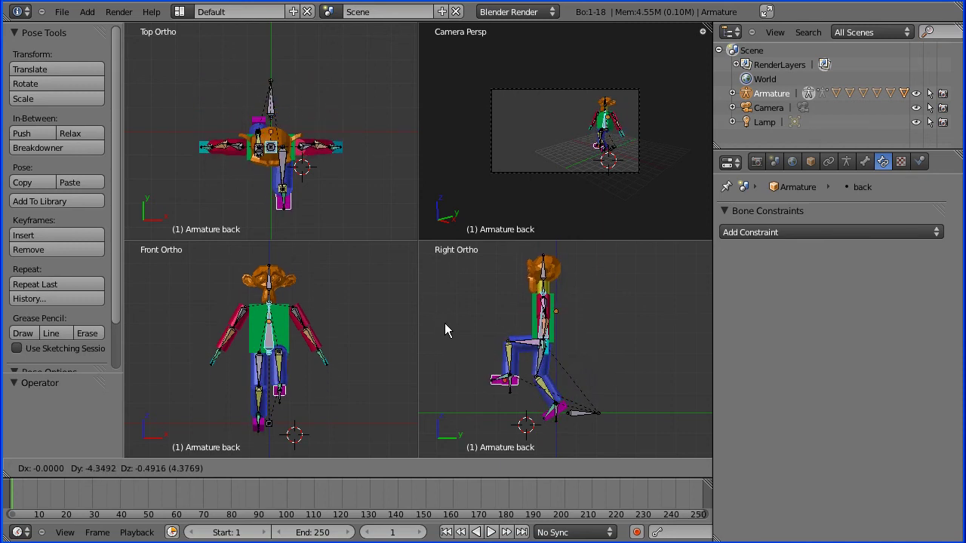
click(445, 322)
Step: Examine legLower_L's IK constraint and the X, Y and Z settings of its Inverse Kinematics options
shift+right_click(510, 360)
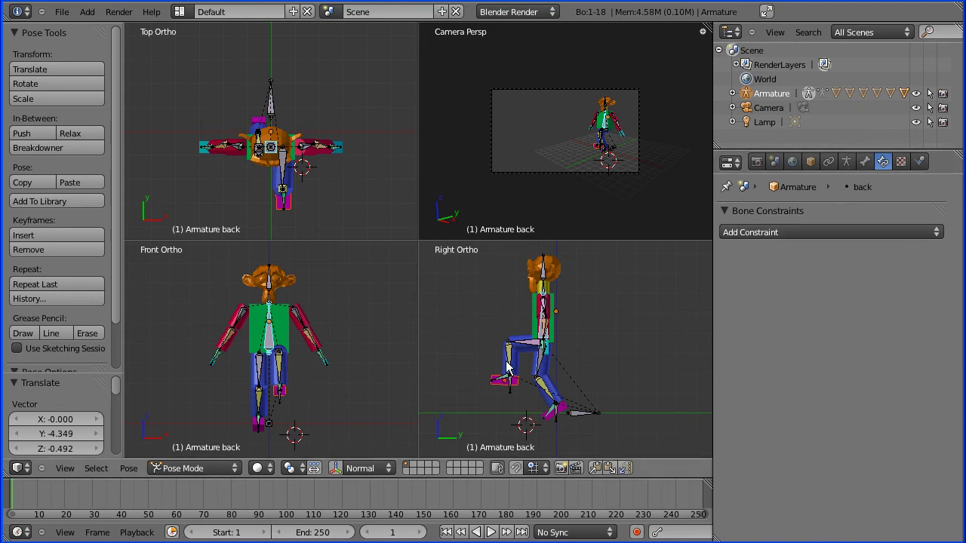
key(shift+i)
click(560, 333)
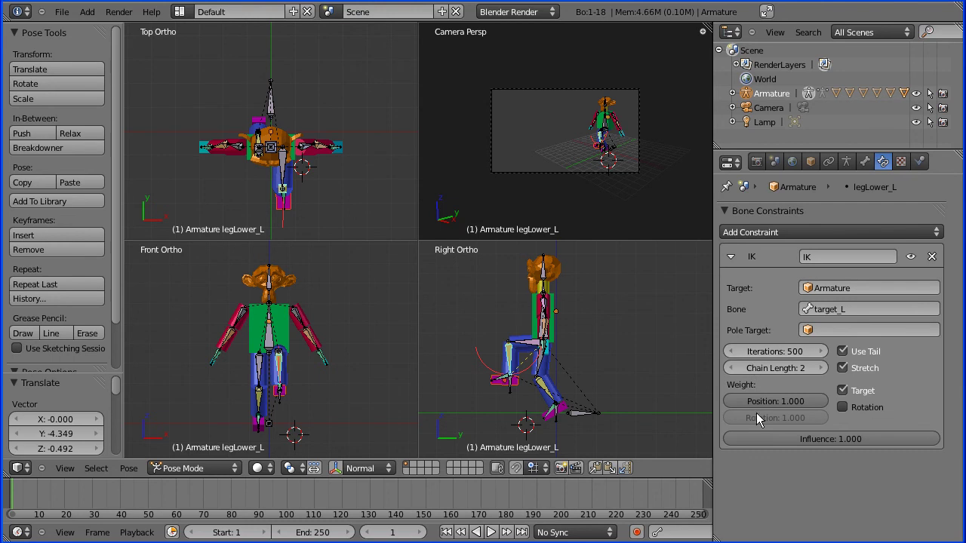
click(865, 162)
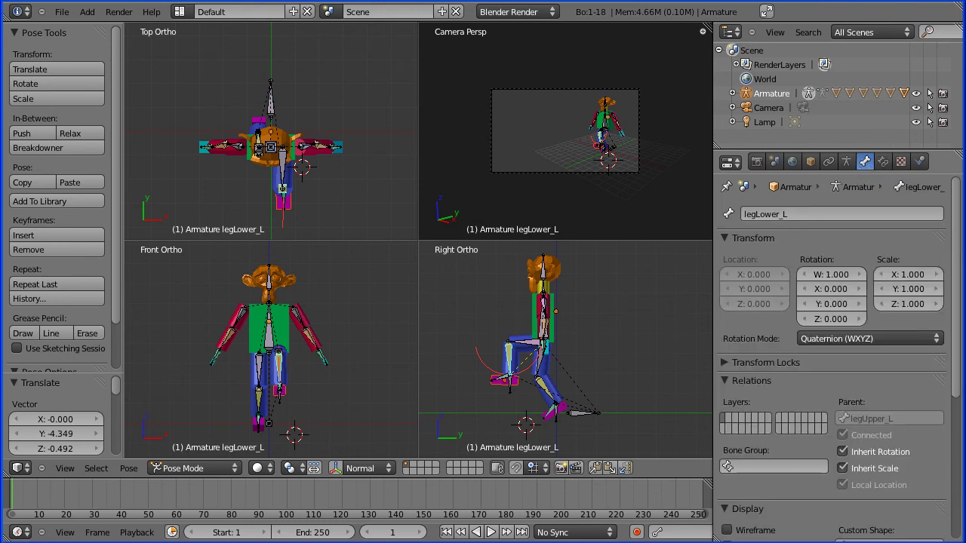
scroll(958, 343, down, 8)
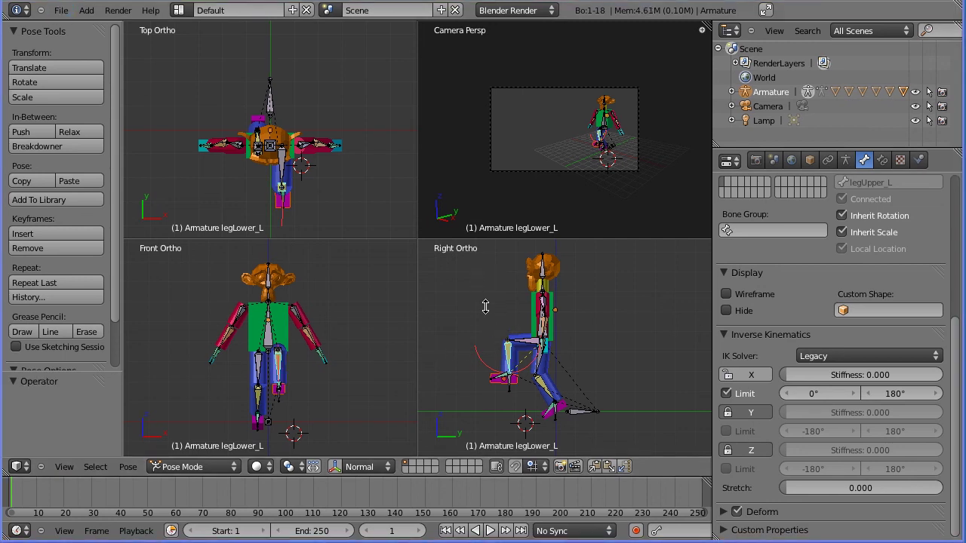
Step: Rotate foot_L up and down in the side view to test its range, finishing with a turn of about 33.5° toes-up
right_click(497, 376)
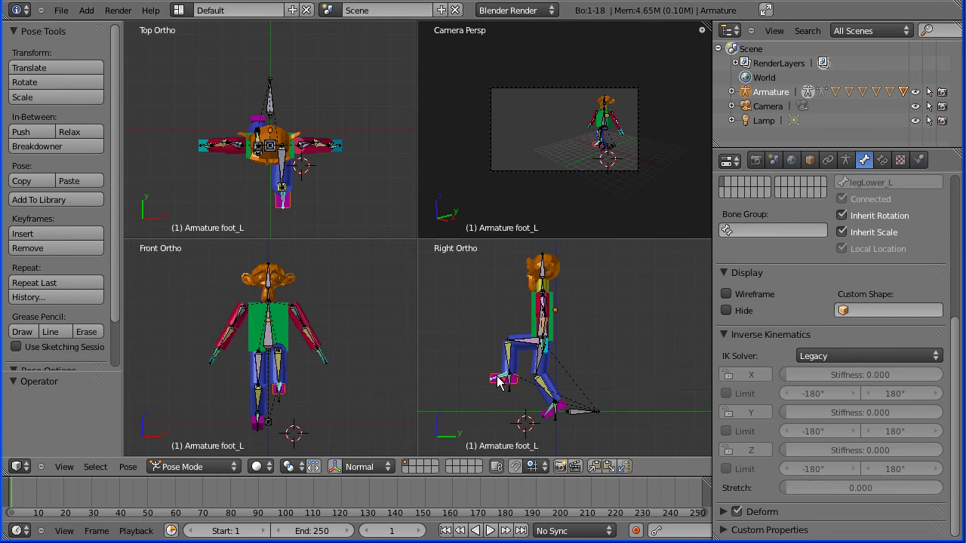
key(r)
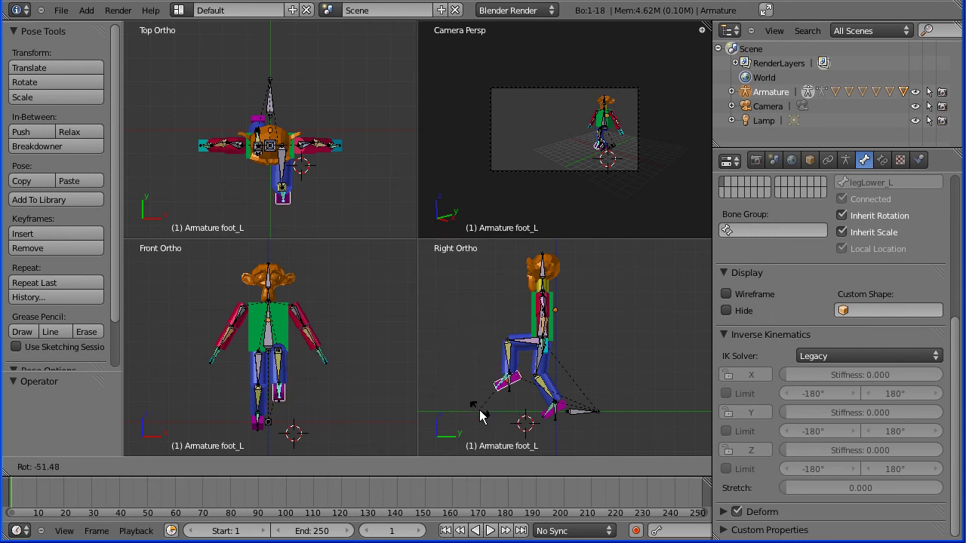
click(464, 323)
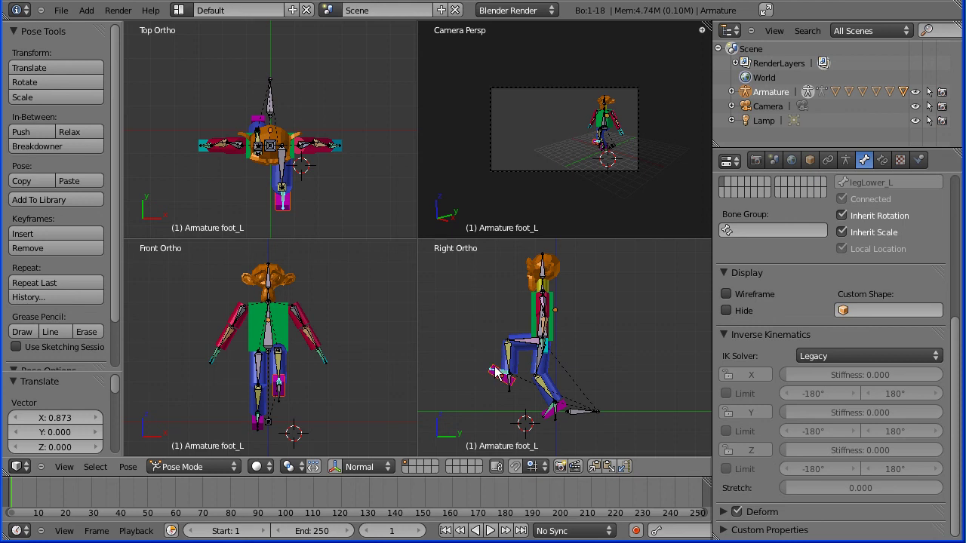
key(r)
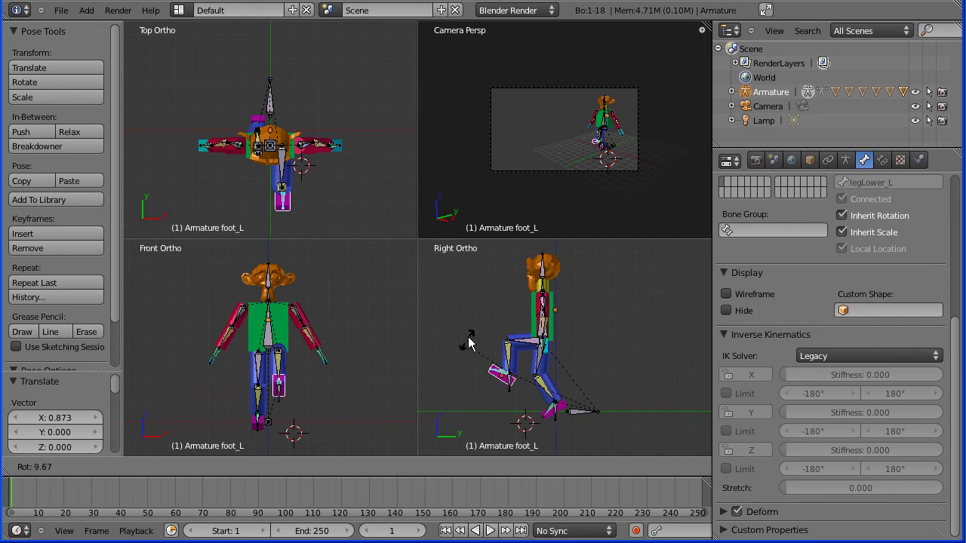
click(477, 329)
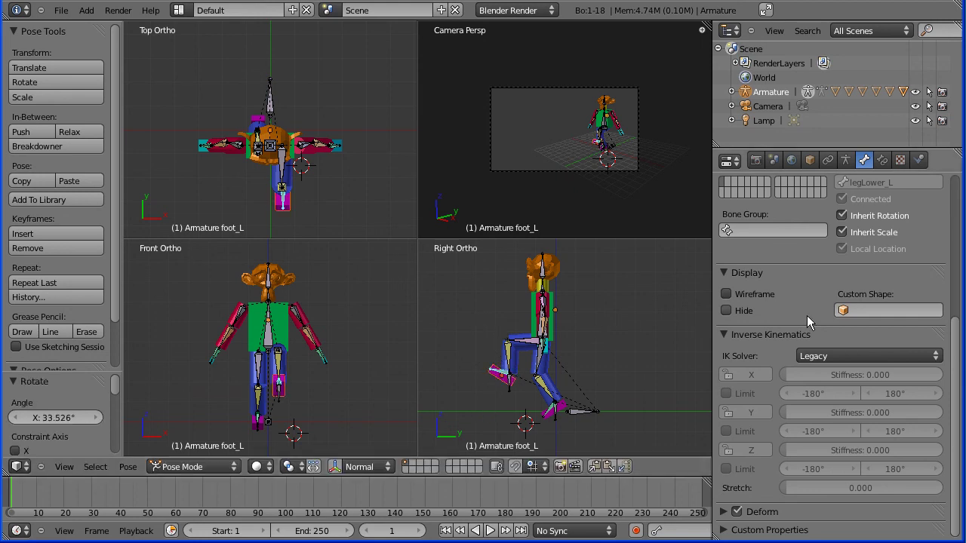
Step: Set foot_L's Limit Rotation X limits to -50° minimum and 50° maximum, and rotate the foot about 21° toes-up
click(881, 160)
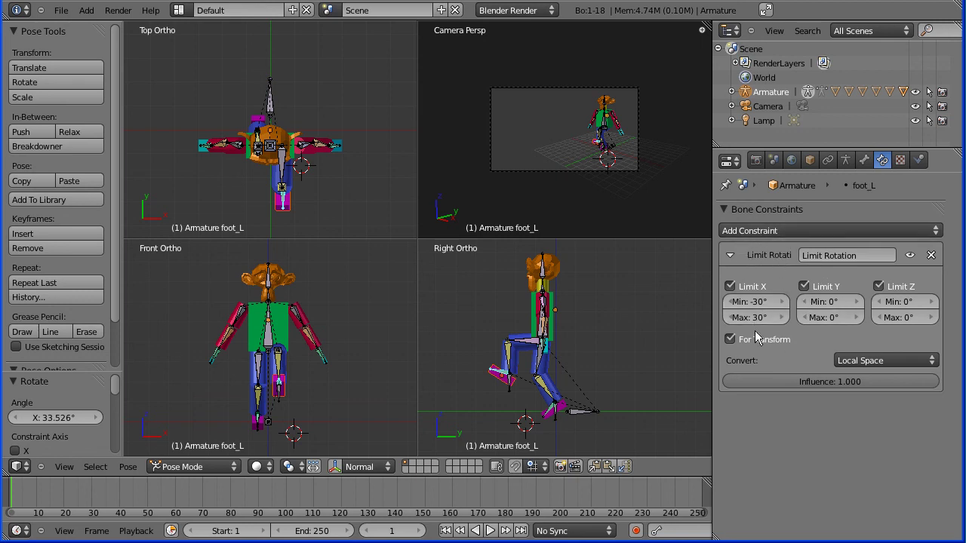
click(757, 302)
double_click(734, 302)
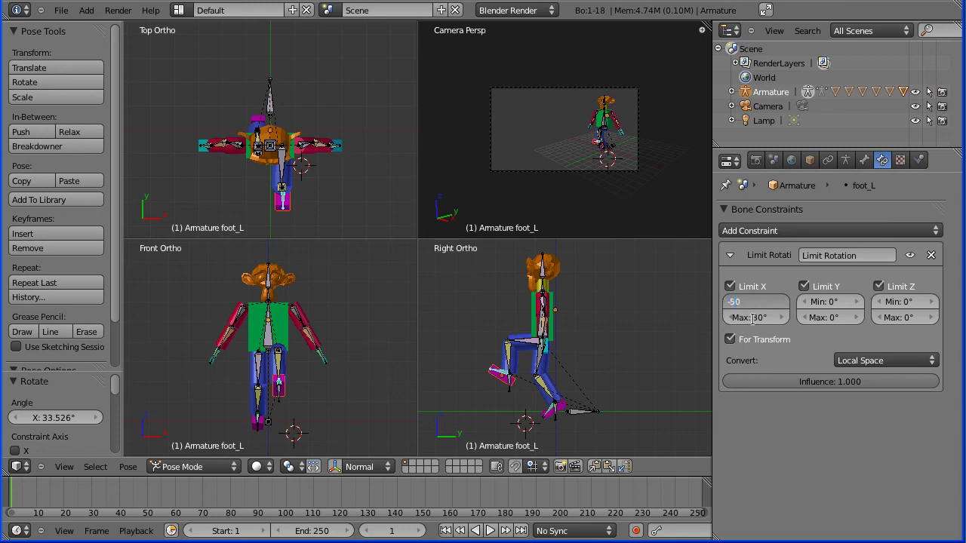
text(-50)
key(Return)
click(733, 318)
text(3)
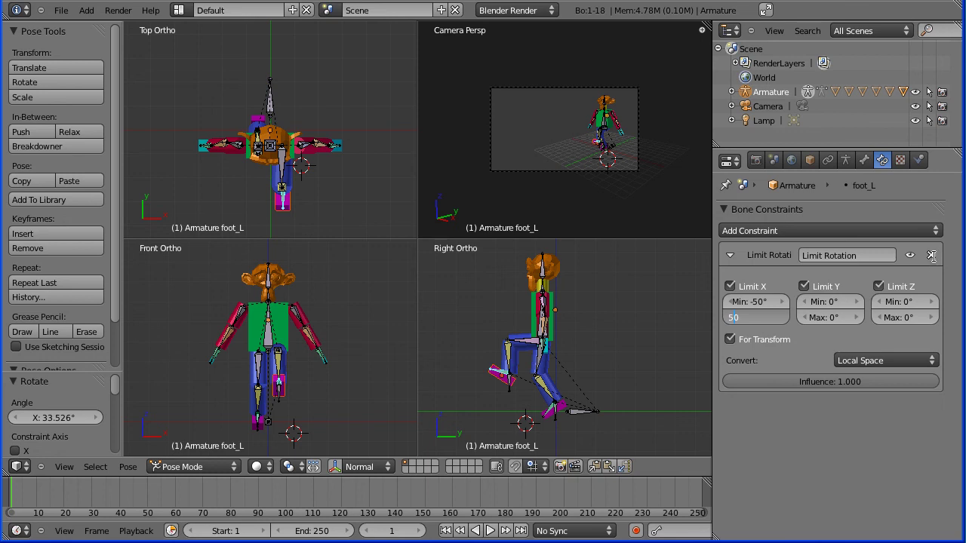
key(Return)
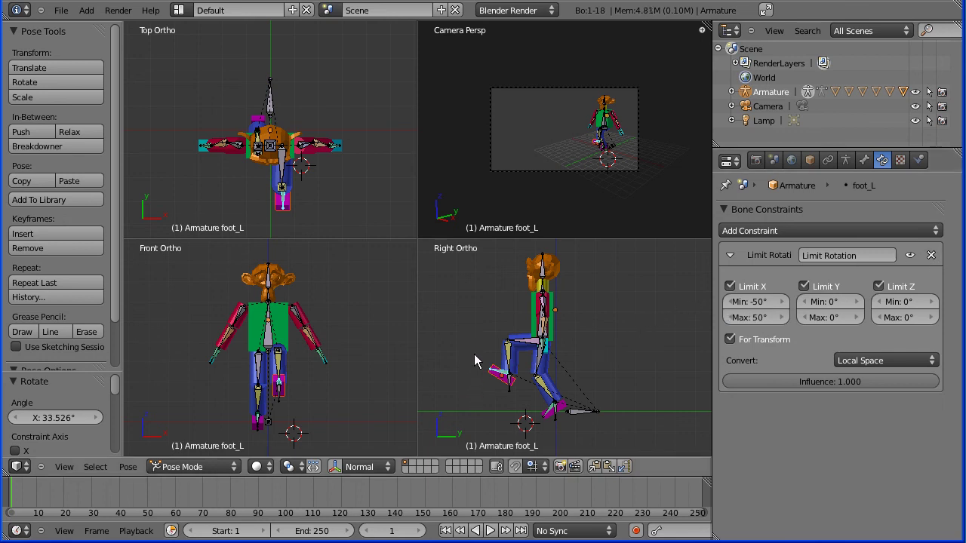
key(r)
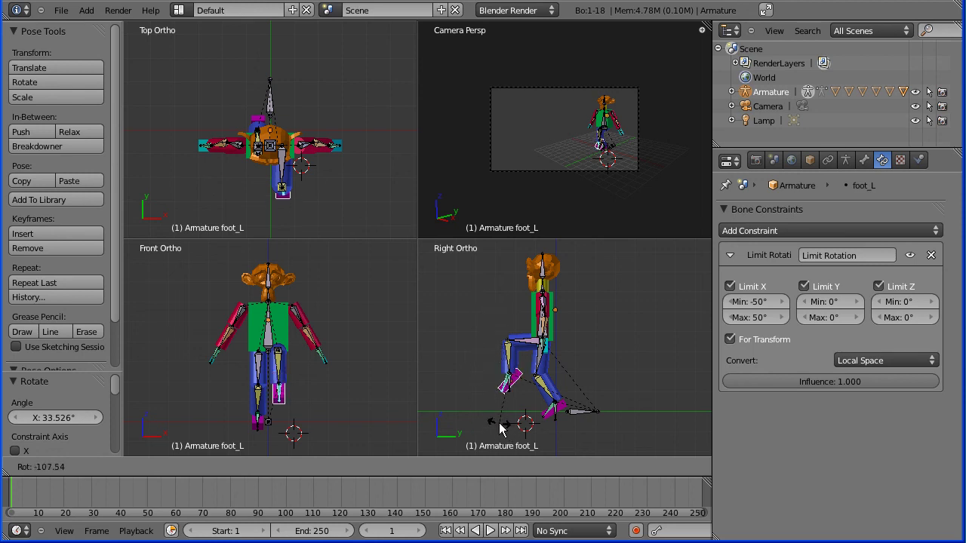
click(475, 338)
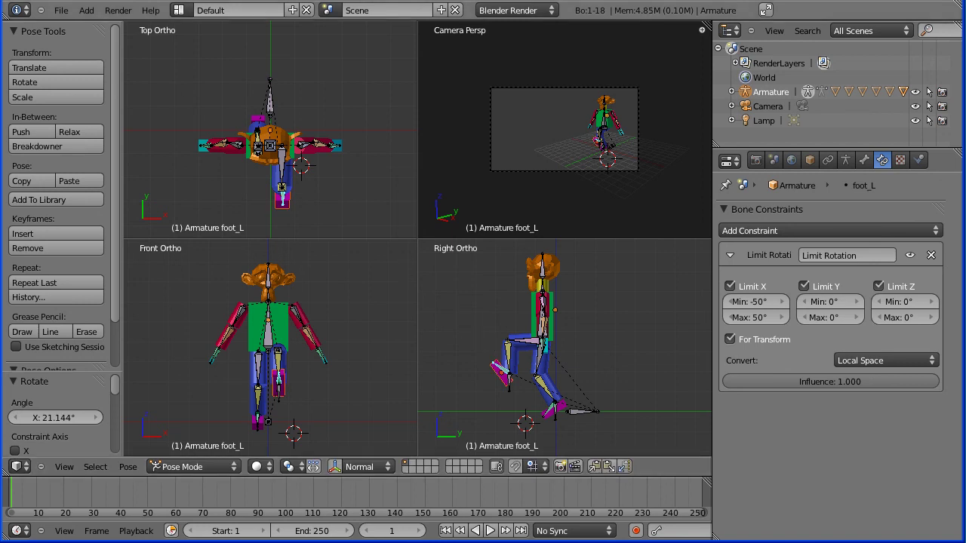